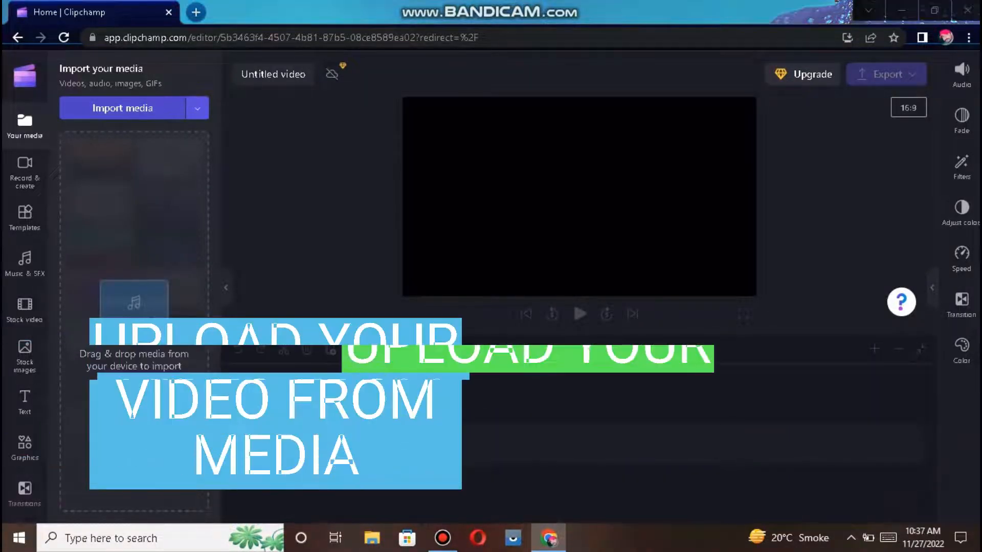
left_click(122, 108)
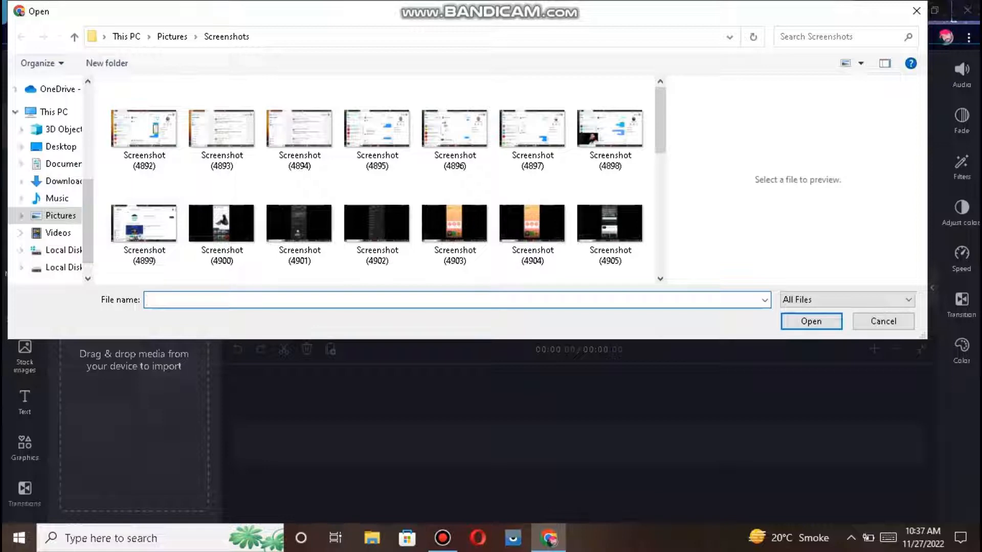
left_click(64, 268)
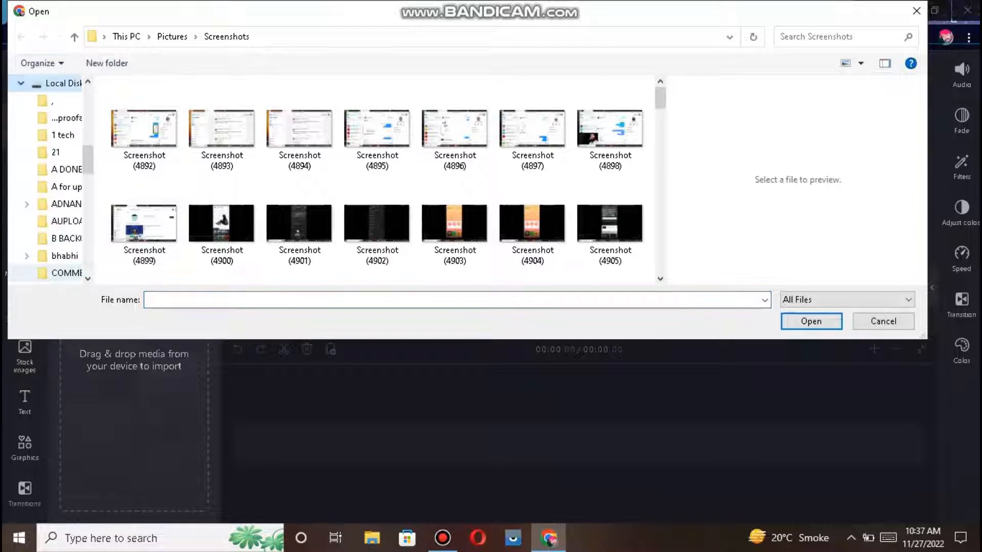
left_click(66, 118)
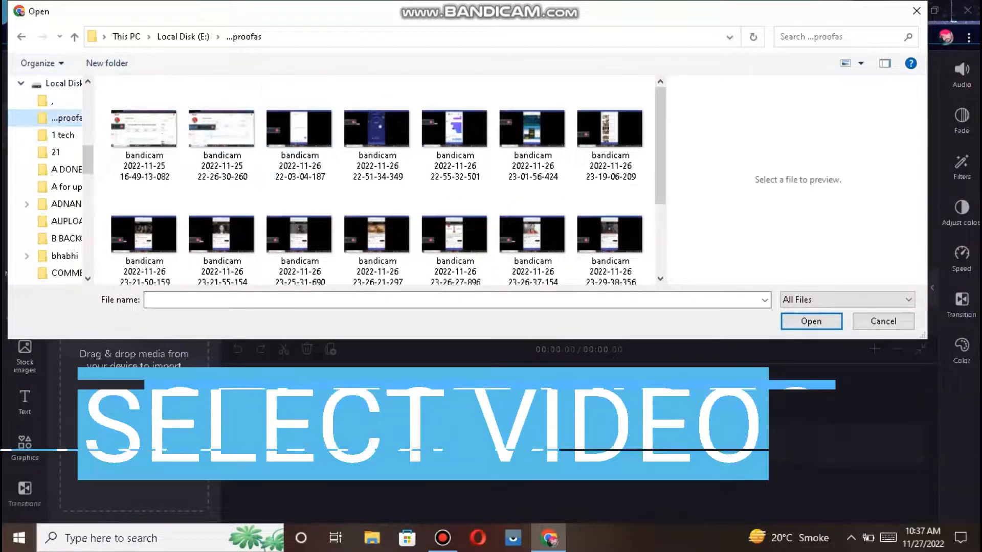
scroll(376, 179, "down", 2)
left_click_drag(660, 215, 660, 218)
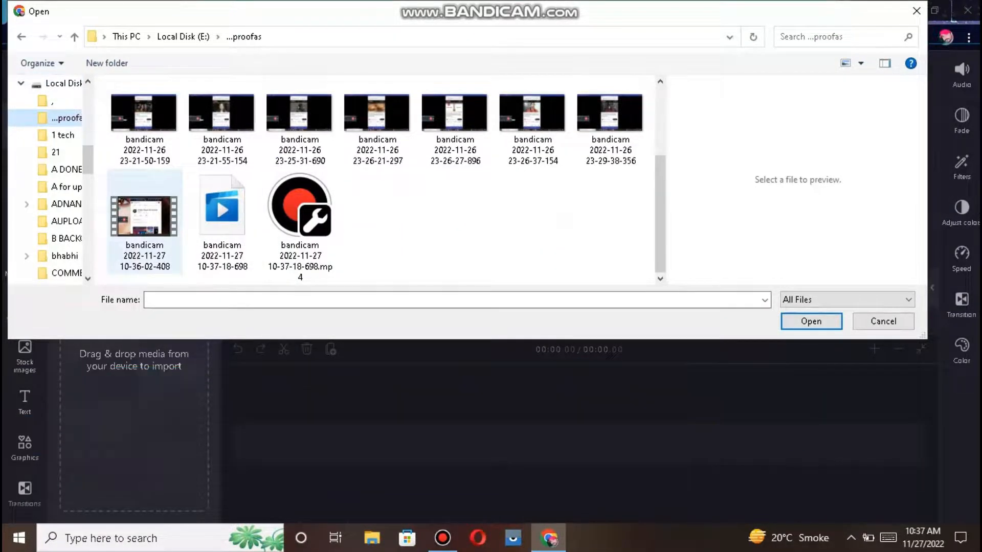
double_click(145, 215)
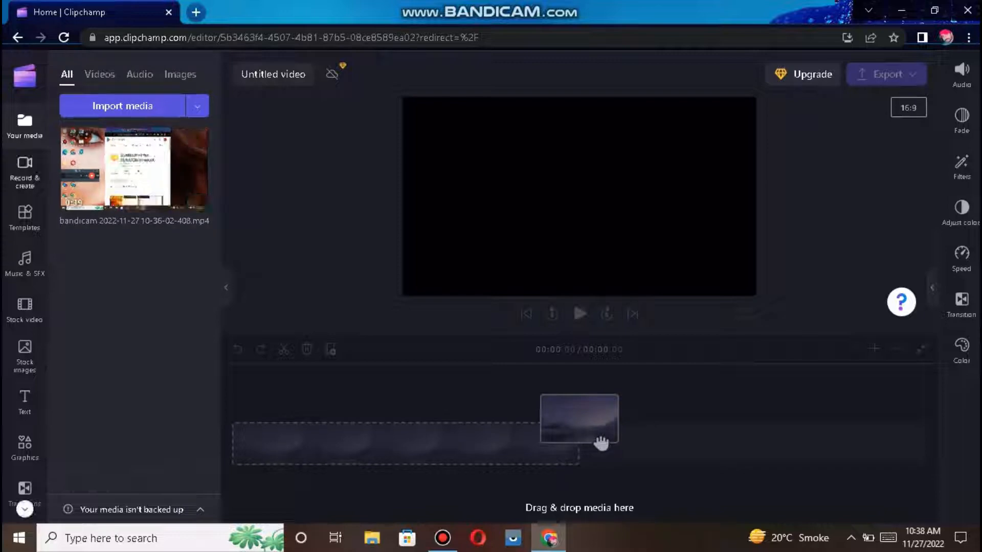
Import the audio file Blackberry K Two - Squadda B from the TV folder on Local Disk (E:)
left_click(122, 106)
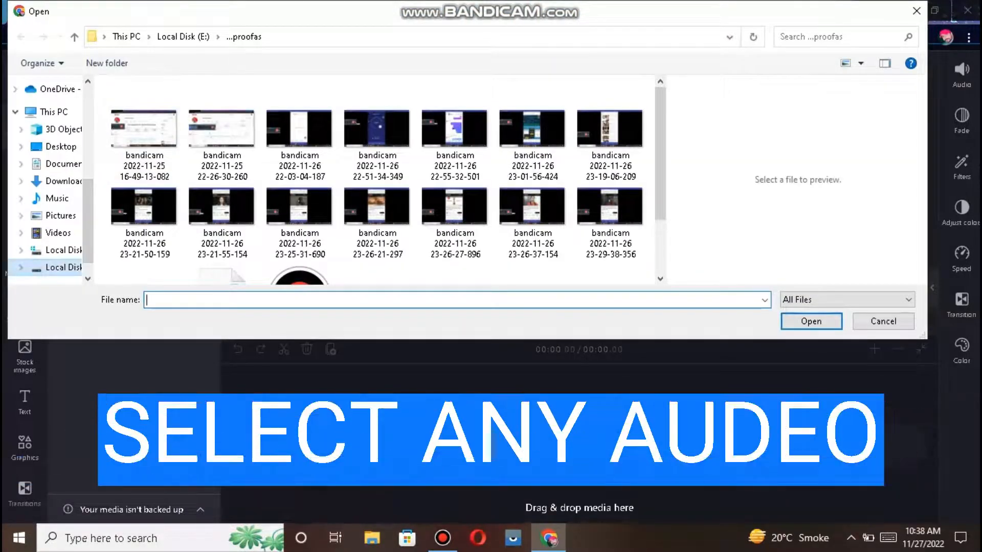
double_click(63, 267)
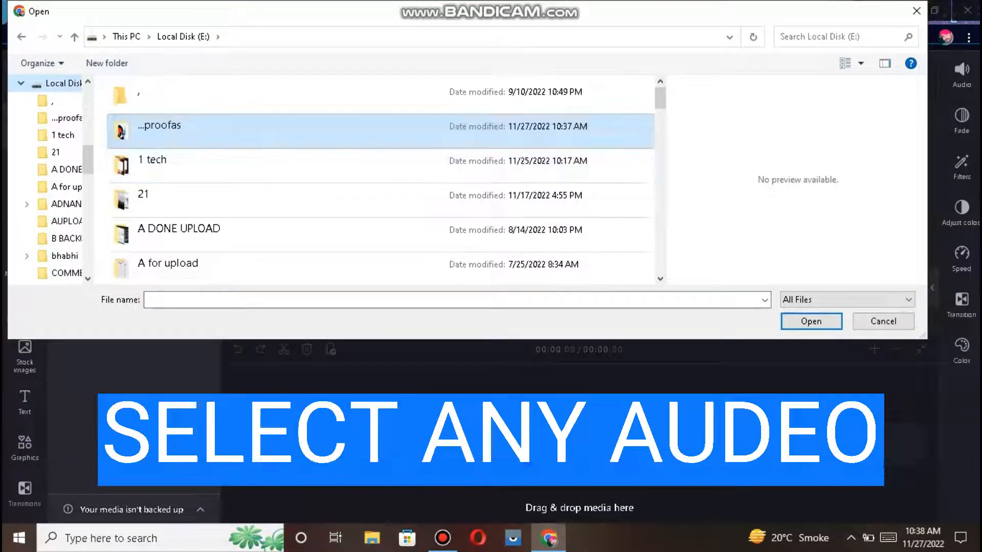
scroll(511, 94, "down", 1)
scroll(511, 102, "down", 3)
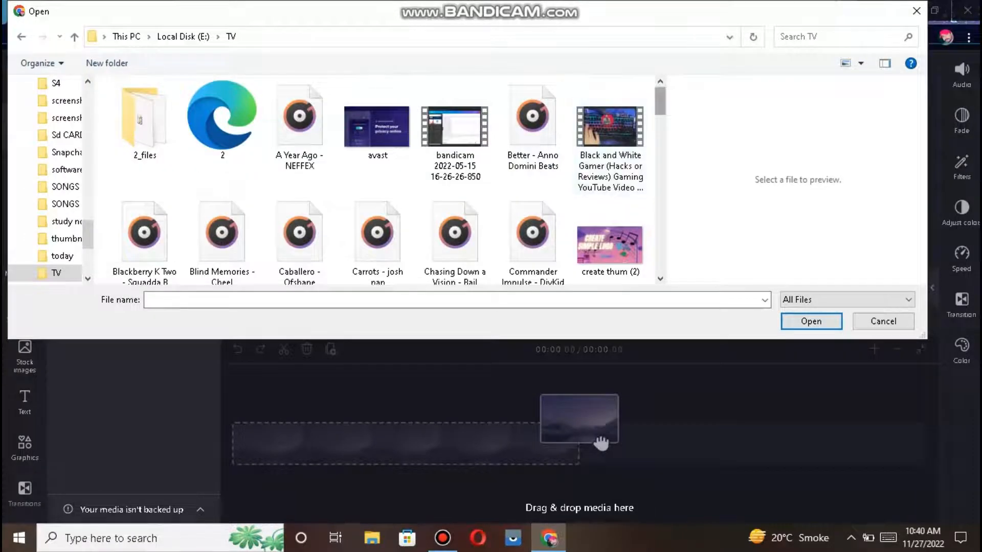
scroll(389, 179, "down", 1)
scroll(384, 179, "down", 1)
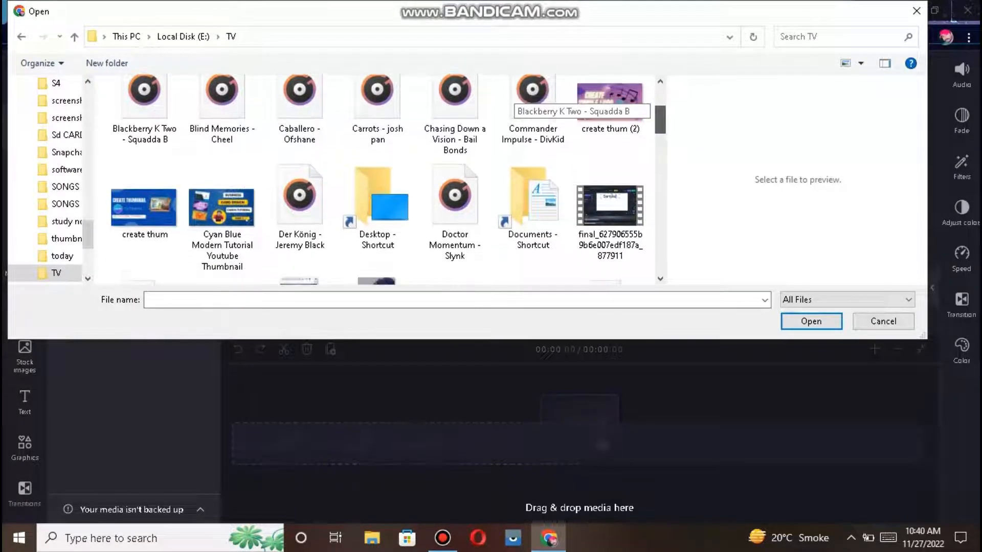
scroll(384, 179, "down", 2)
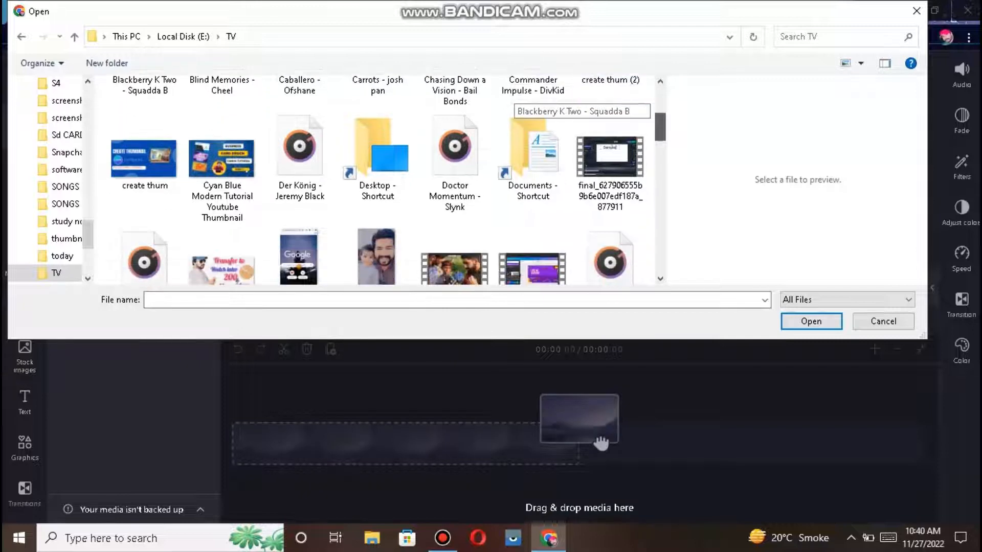
scroll(384, 179, "up", 1)
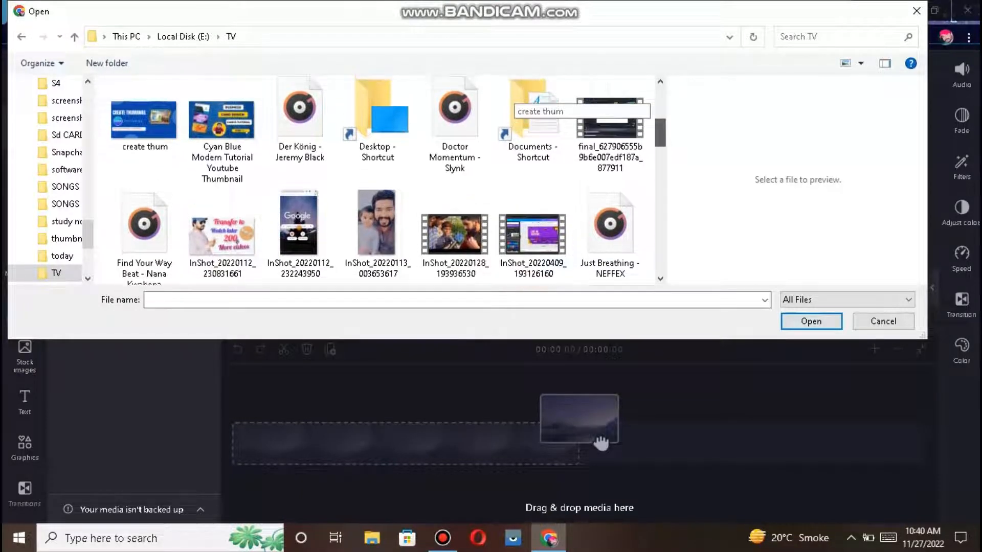
scroll(511, 99, "up", 3)
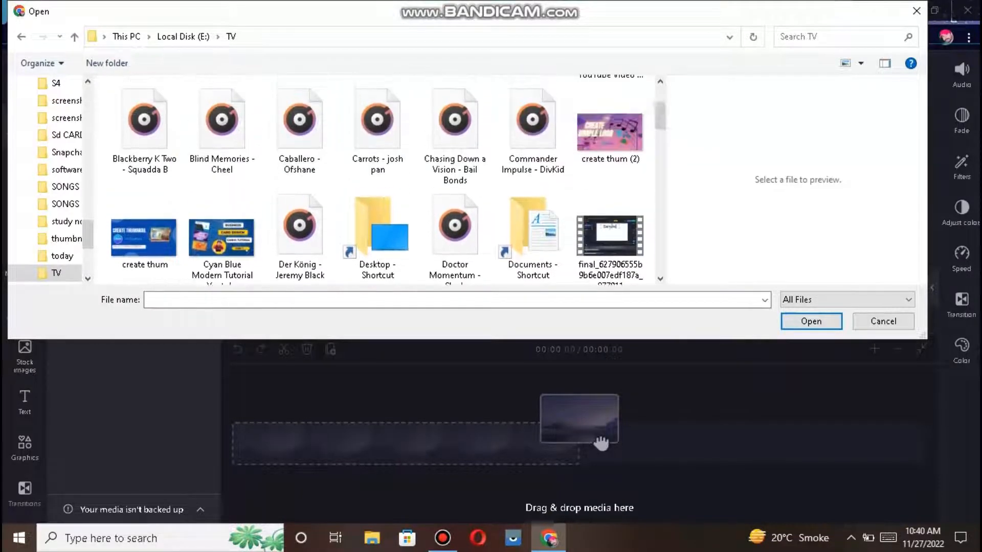
left_click(144, 129)
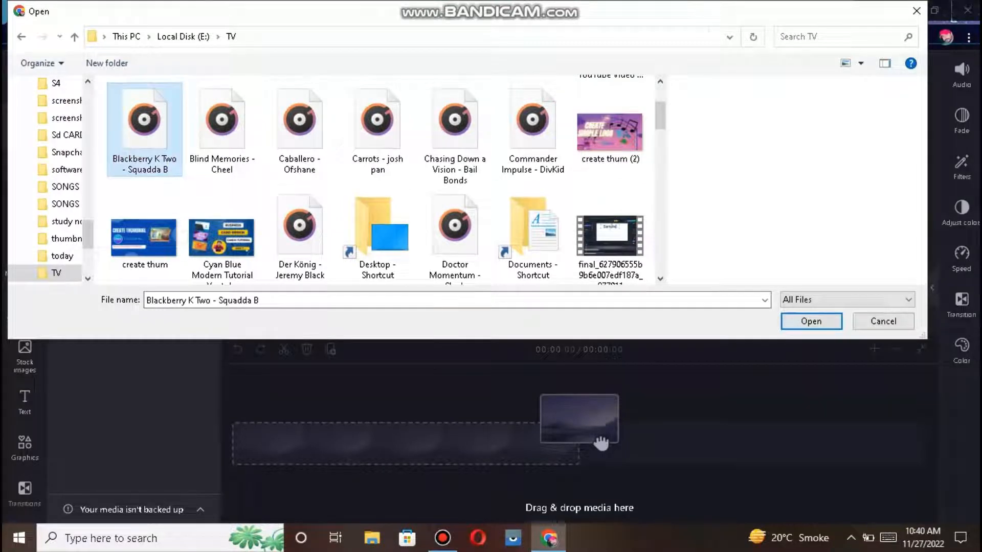
left_click(811, 321)
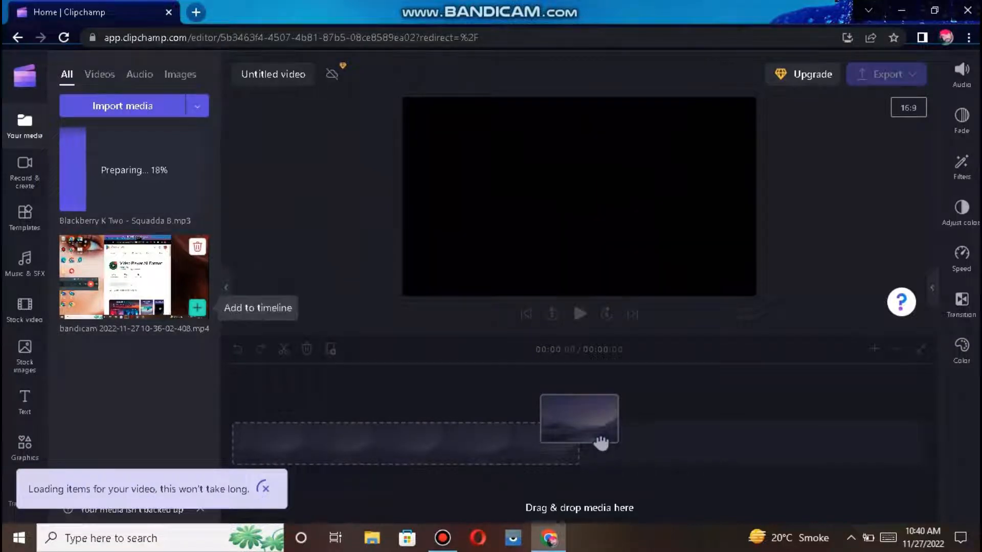
Add the imported bandicam video to the timeline
left_click(197, 307)
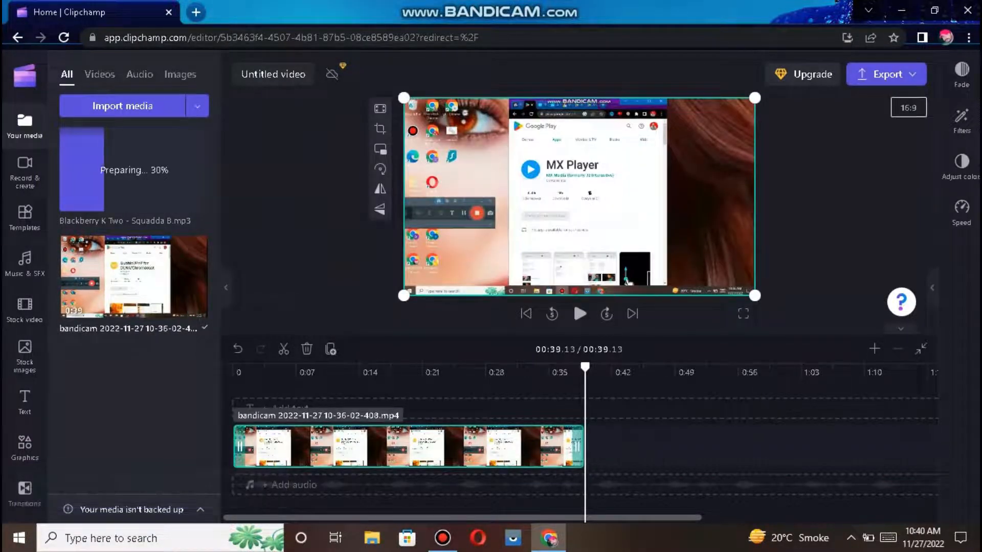
Try the 9:16 aspect ratio for the project and return it to 16:9
left_click(908, 107)
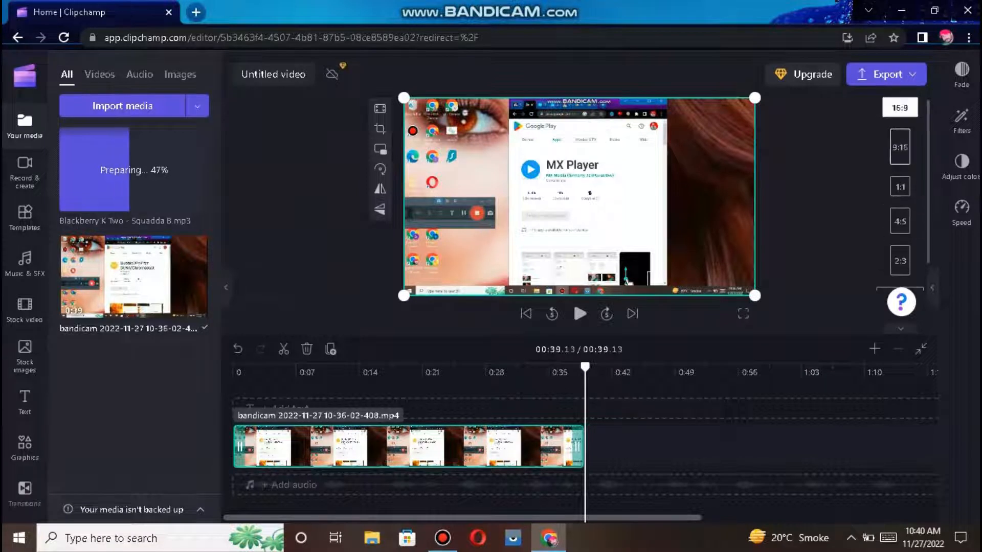
left_click(900, 147)
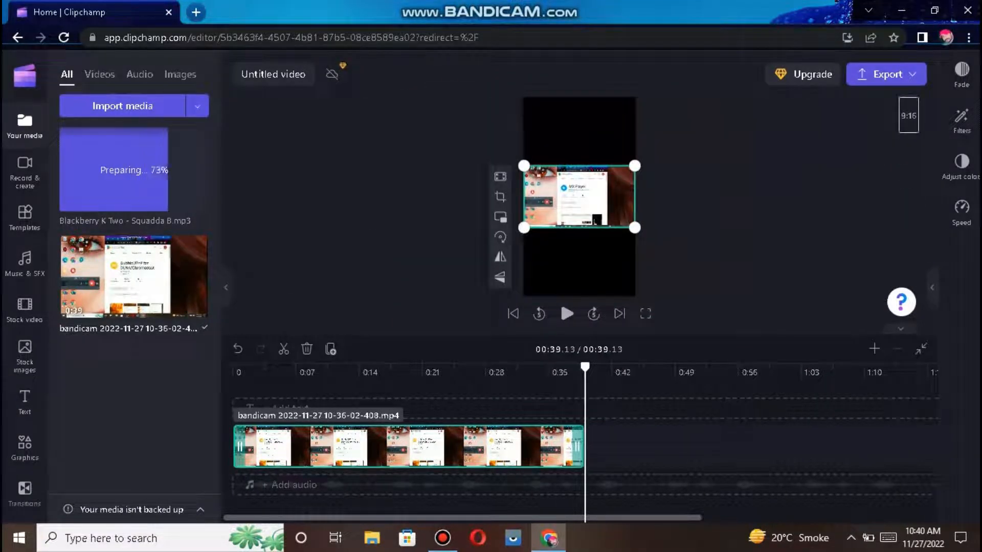
left_click(908, 115)
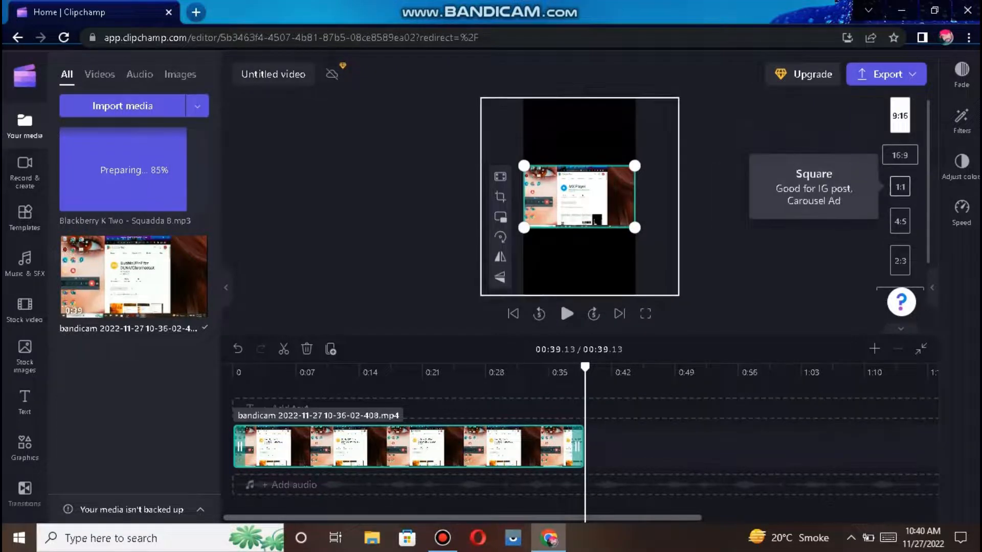
left_click(899, 155)
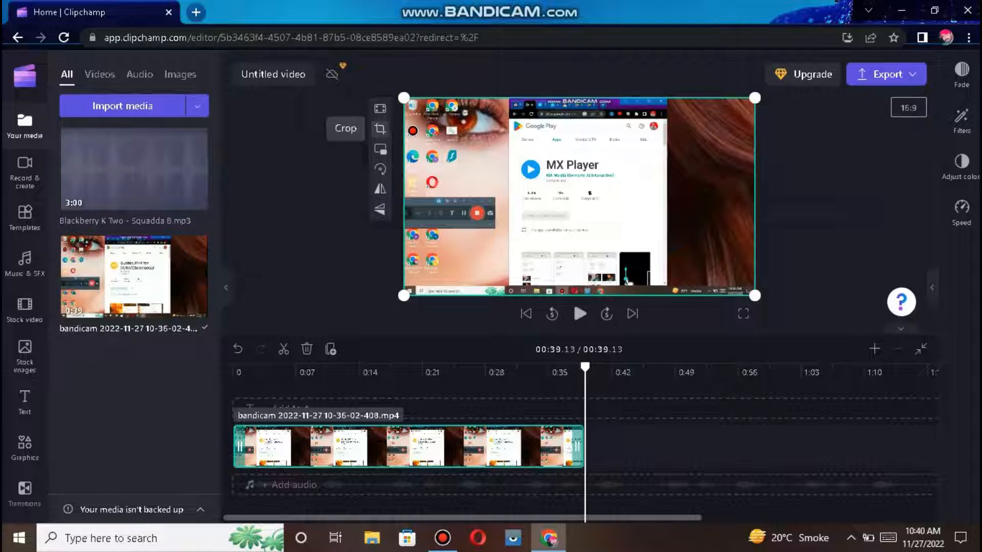
Crop both sides of the video clip so only the central Google Play browser window remains, and deselect the clip
left_click(380, 129)
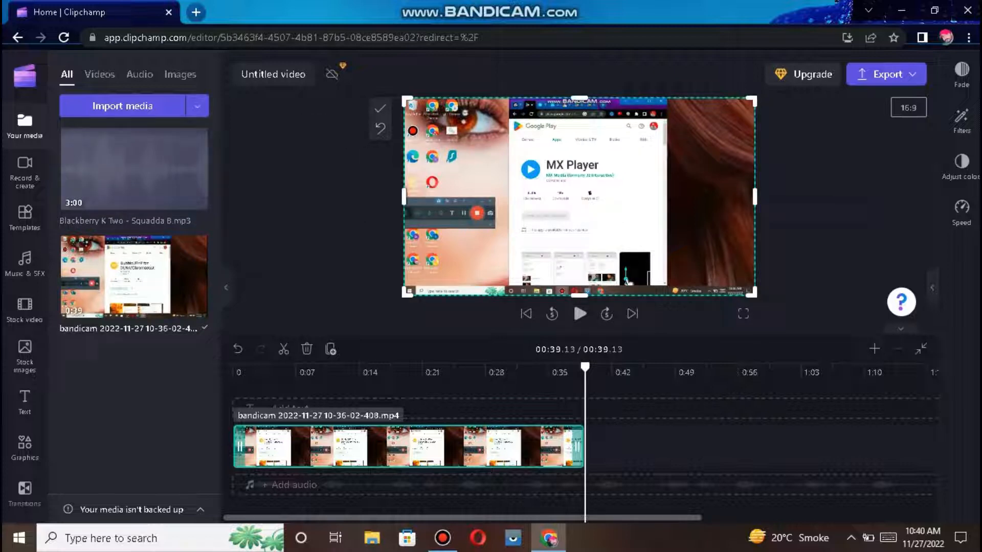
left_click_drag(404, 197, 510, 197)
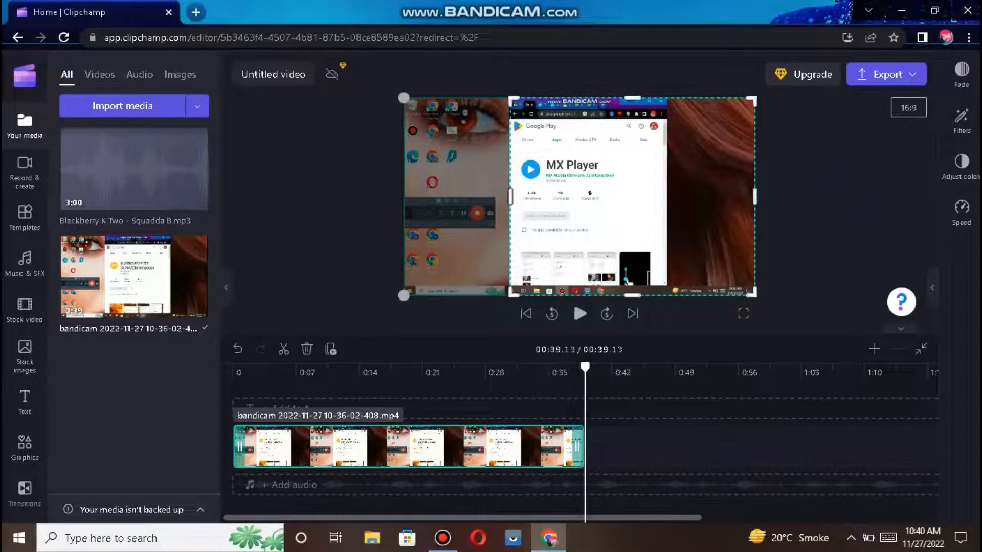
left_click_drag(754, 197, 666, 196)
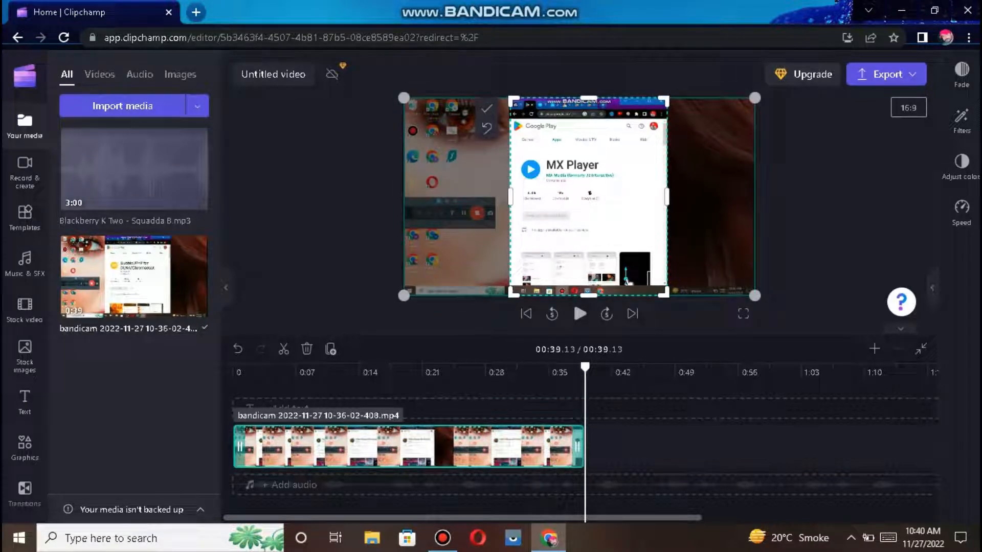
left_click(486, 108)
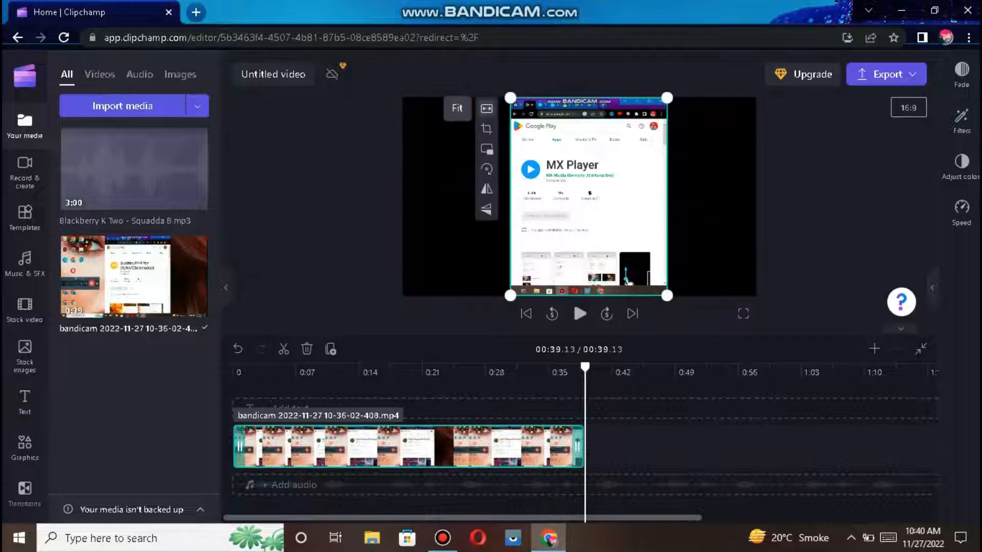
left_click(358, 194)
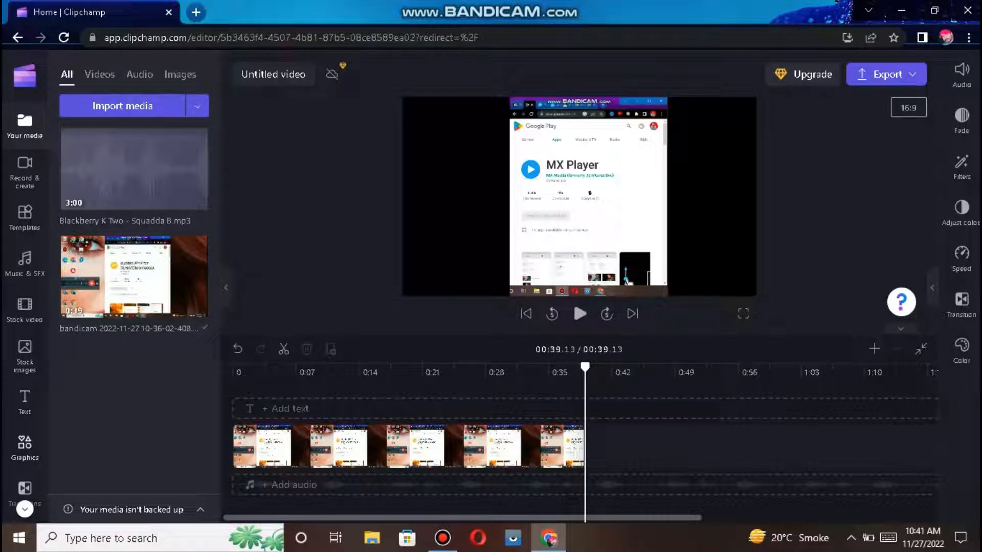
left_click(25, 509)
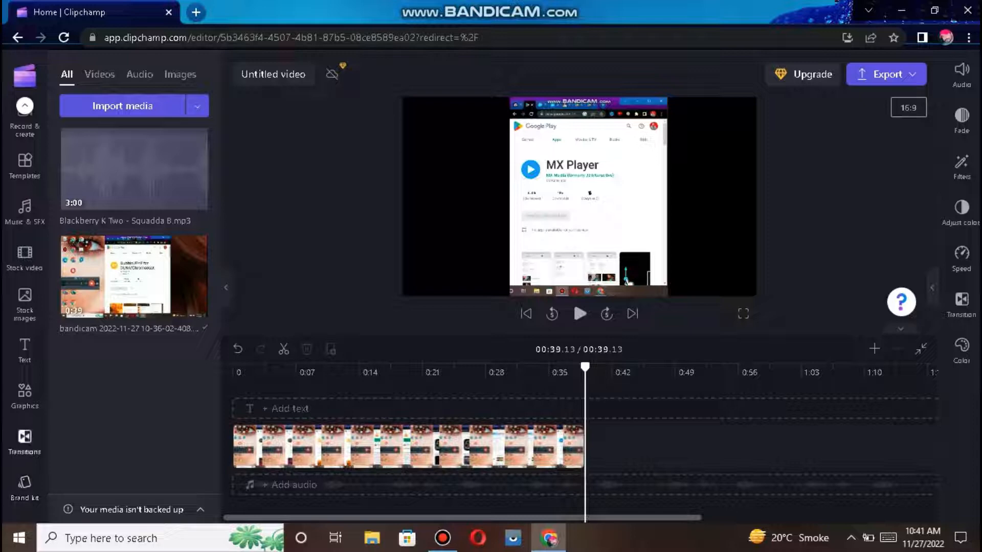
left_click(24, 256)
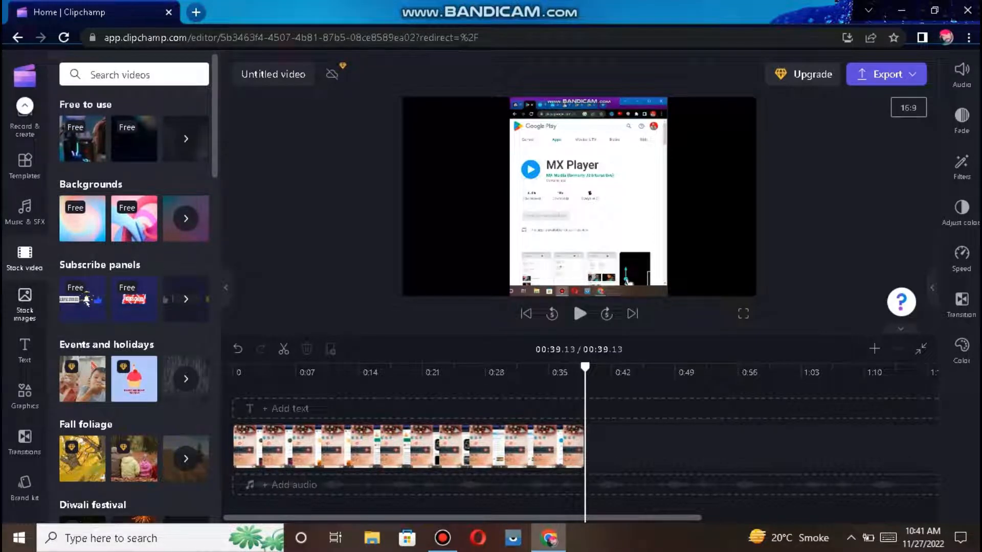
left_click(24, 303)
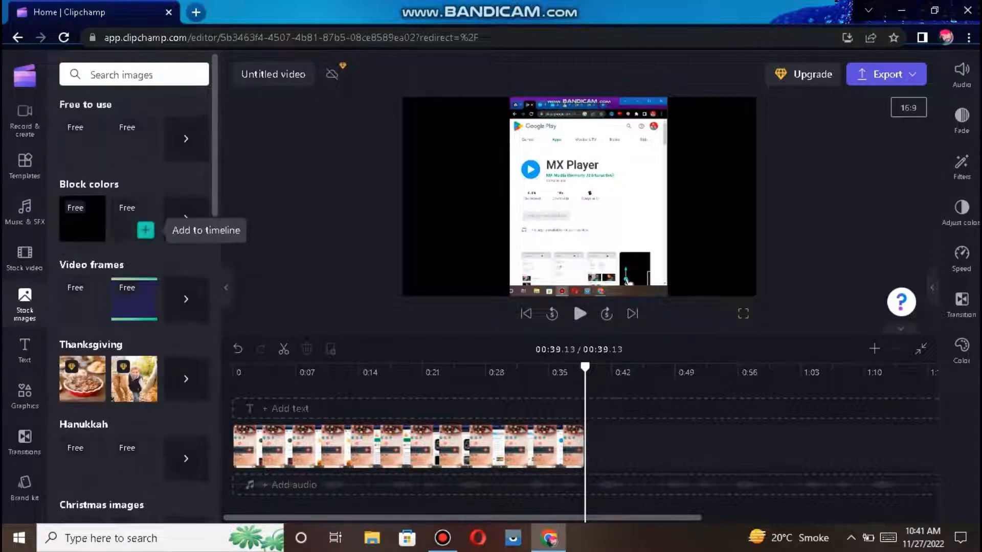
mouse_move(94, 230)
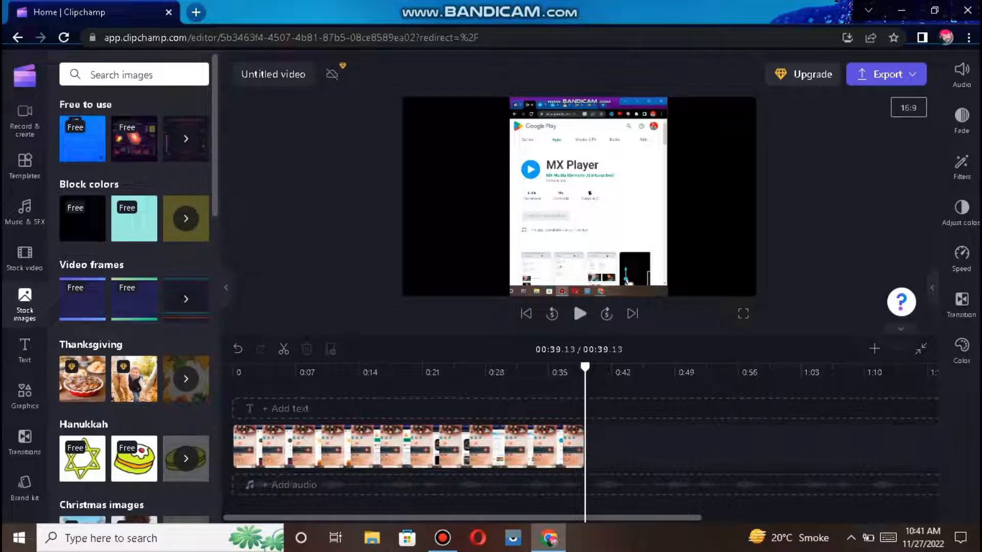
Add the free pink and blue abstract 3D clip from the stock video Backgrounds category to the end of the timeline
left_click(25, 258)
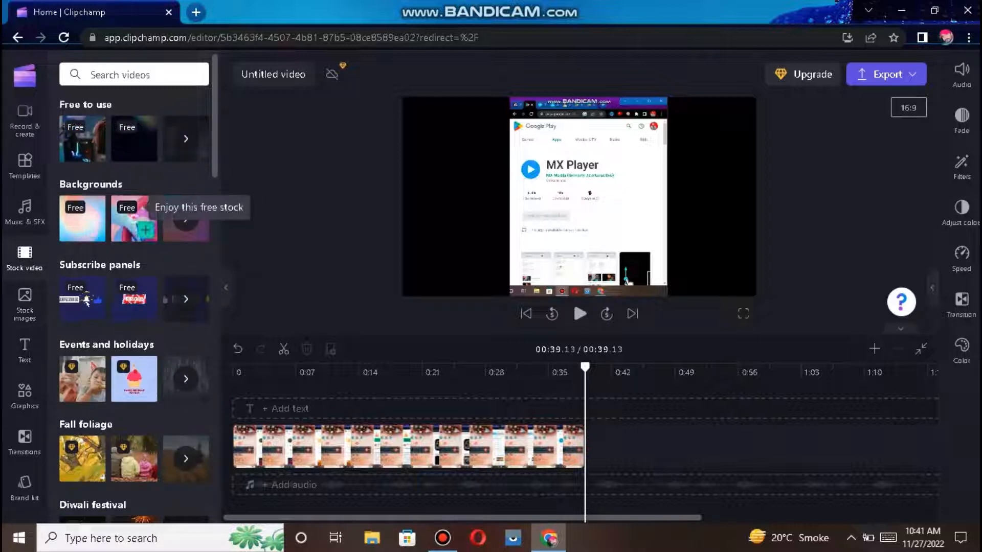
left_click(186, 218)
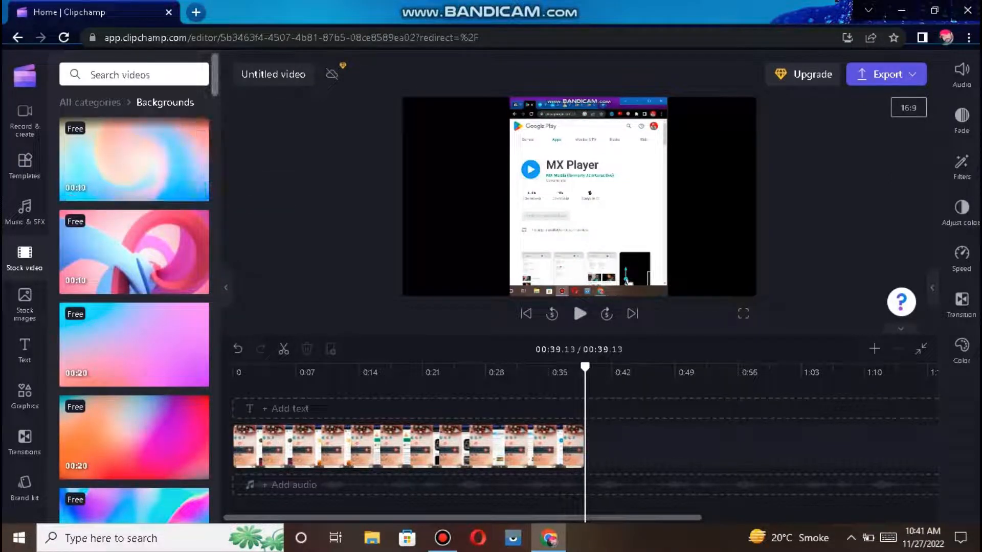
scroll(134, 307, "down", 5)
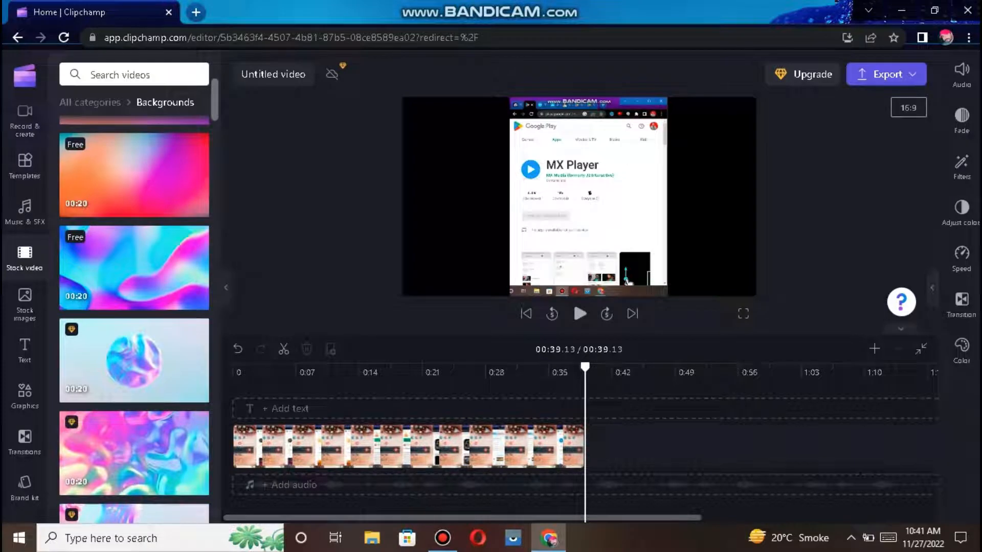
scroll(134, 320, "down", 4)
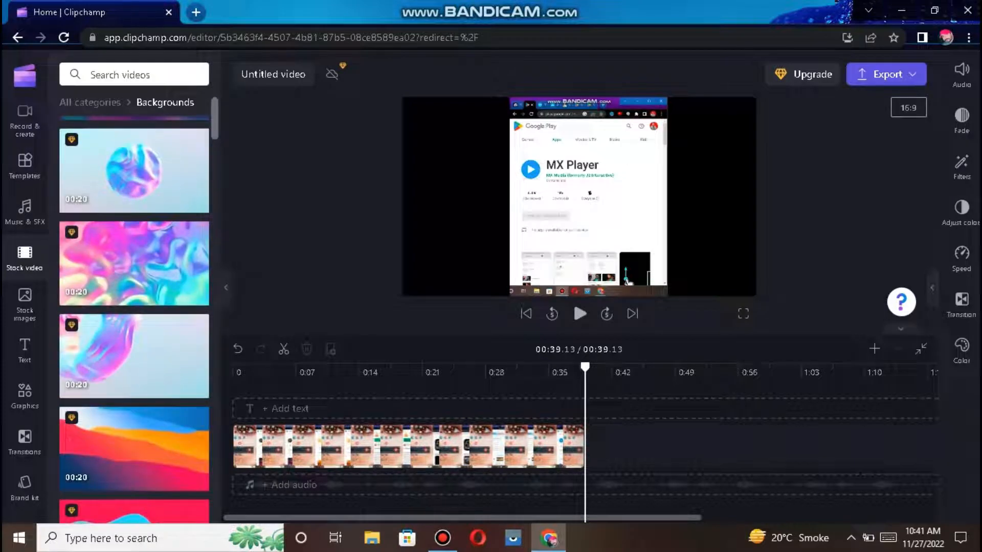
scroll(134, 317, "down", 3)
scroll(134, 317, "up", 10)
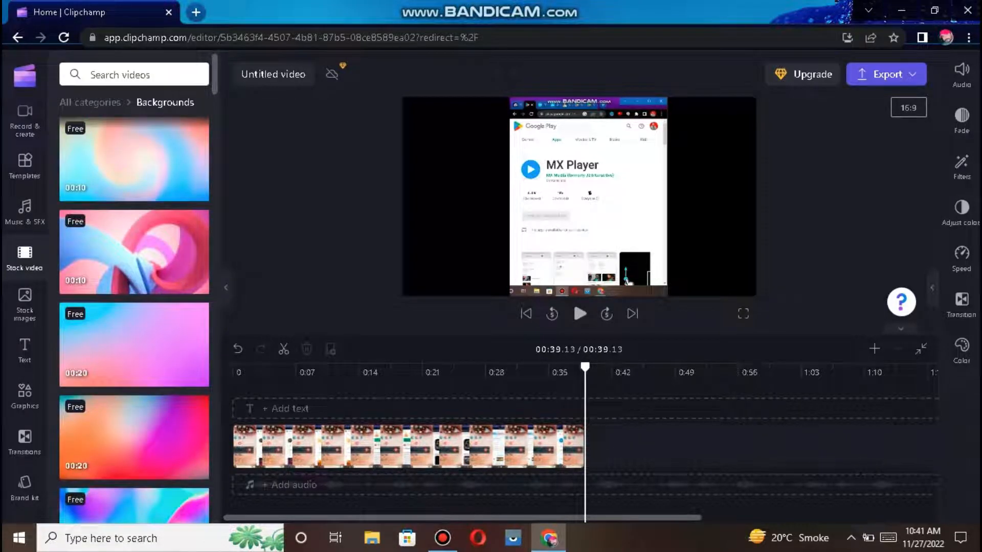
mouse_move(134, 252)
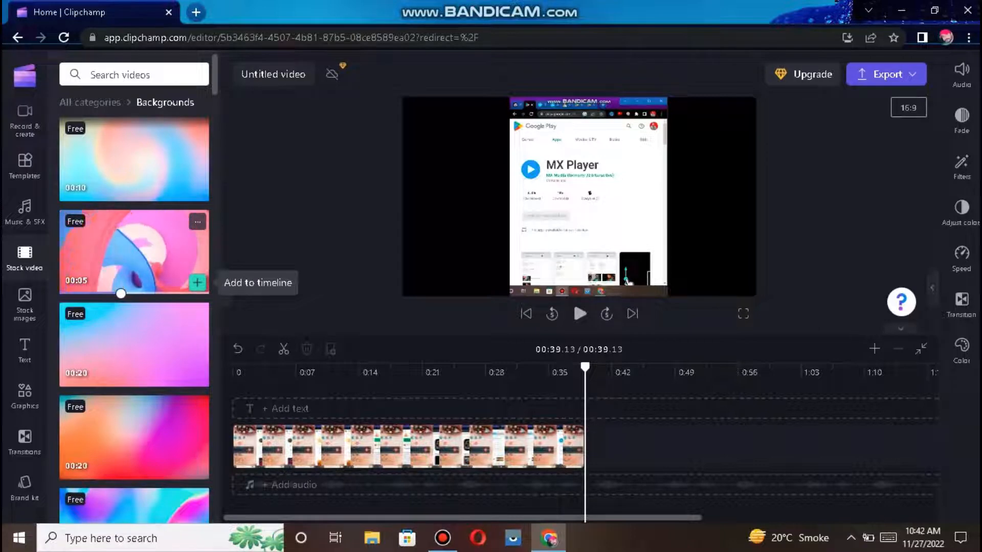
left_click(197, 283)
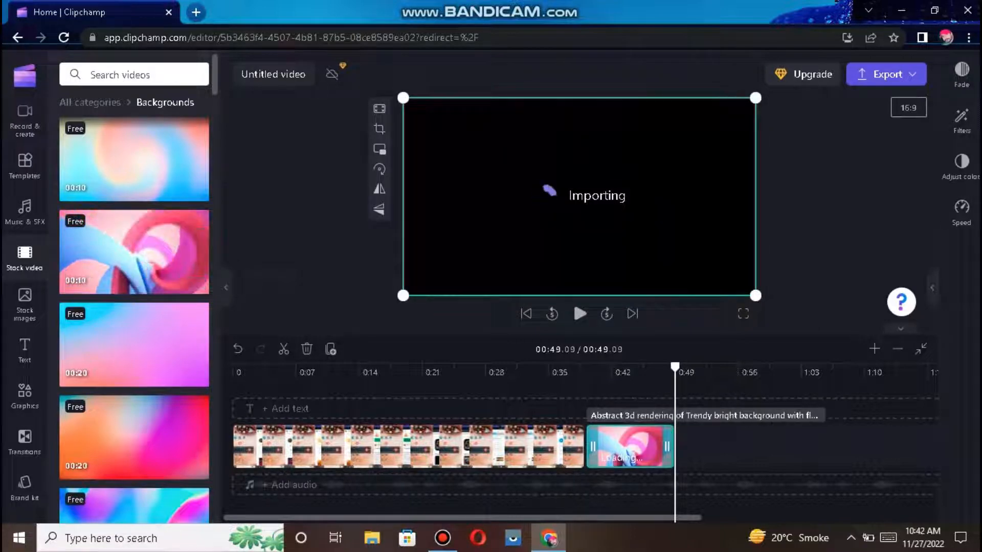
Move the abstract 3D clip to the start of a track above the bandicam video and try to extend its end
left_click_drag(630, 446, 277, 422)
left_click(327, 471)
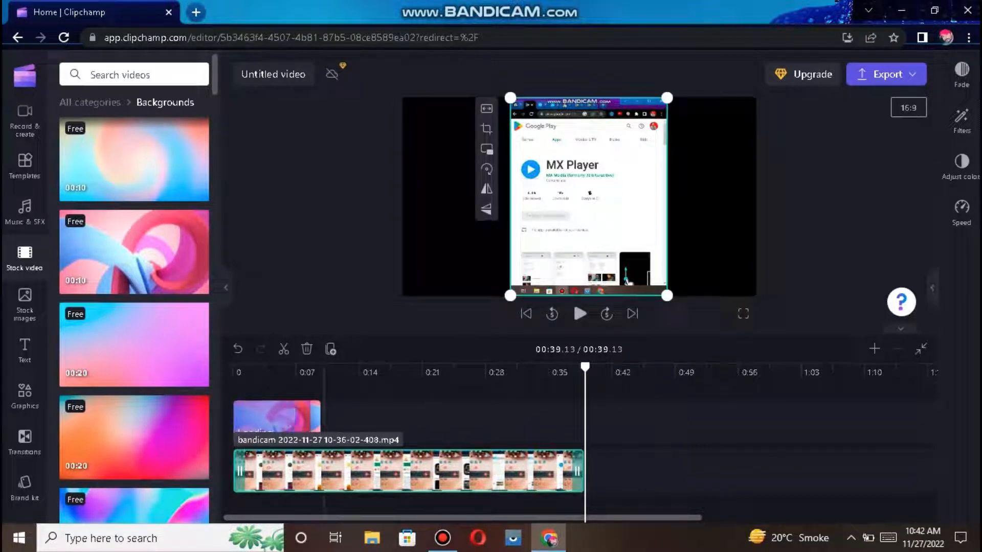
left_click(286, 421)
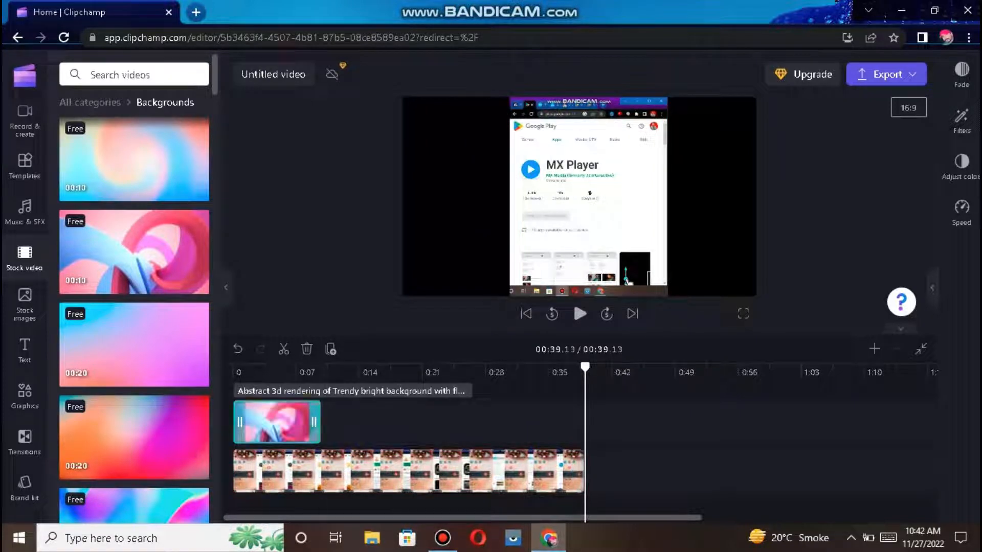
left_click_drag(314, 422, 384, 423)
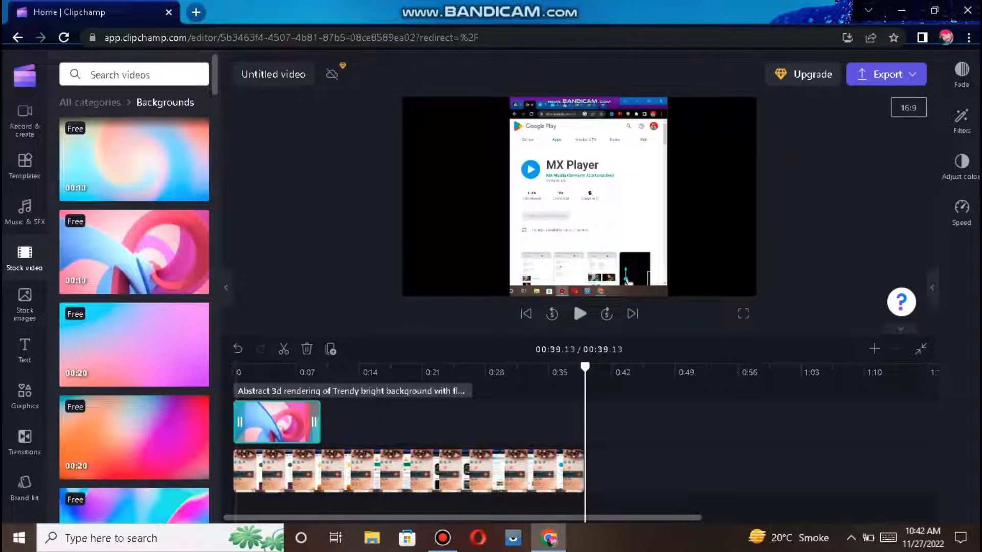
Play the timeline from the beginning to check how the abstract 3D clip looks over the bandicam video
left_click(236, 372)
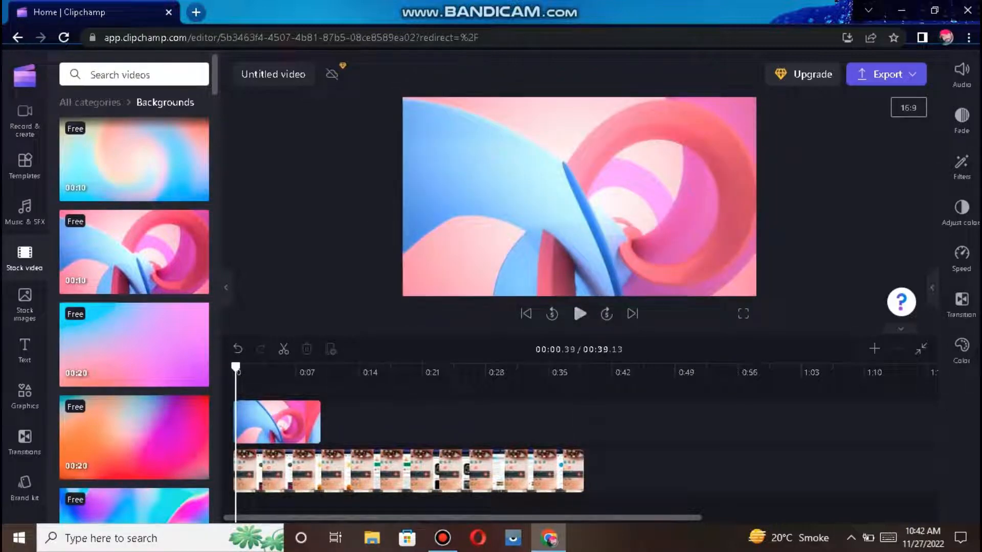
left_click(336, 471)
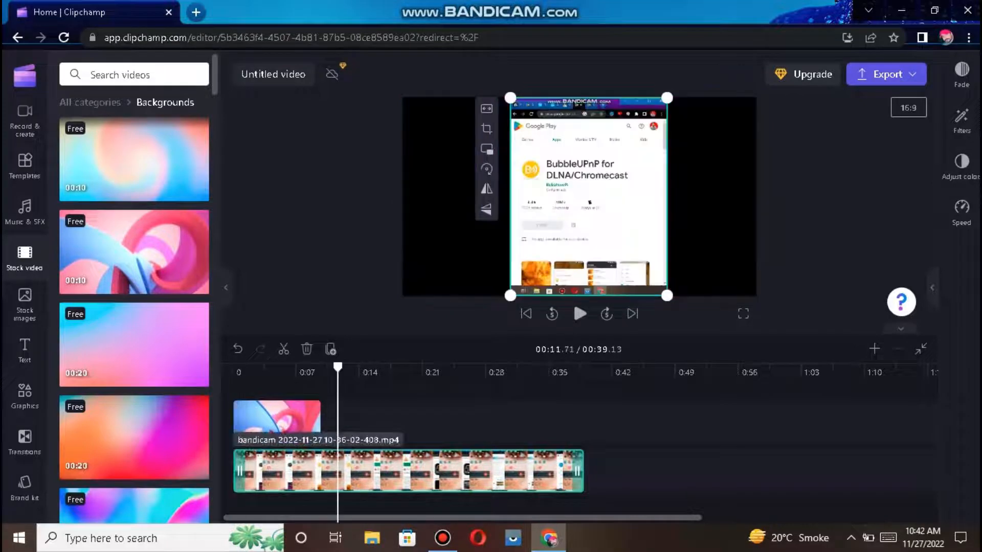
key("space")
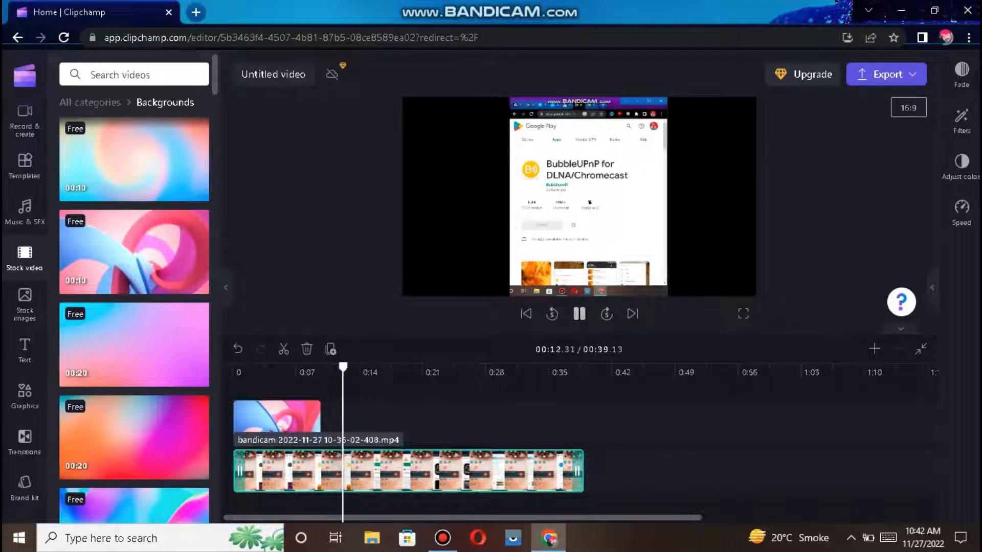
left_click(238, 372)
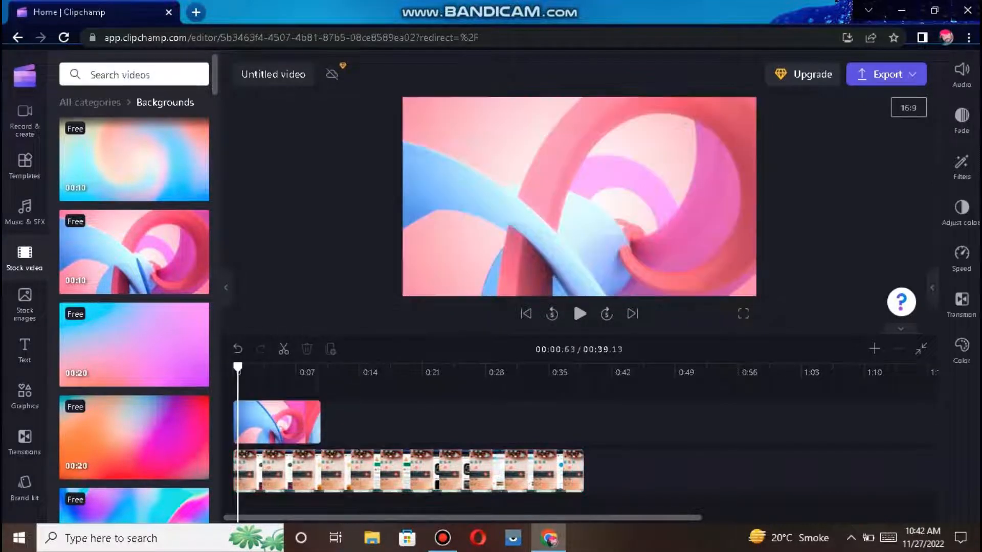
key("space")
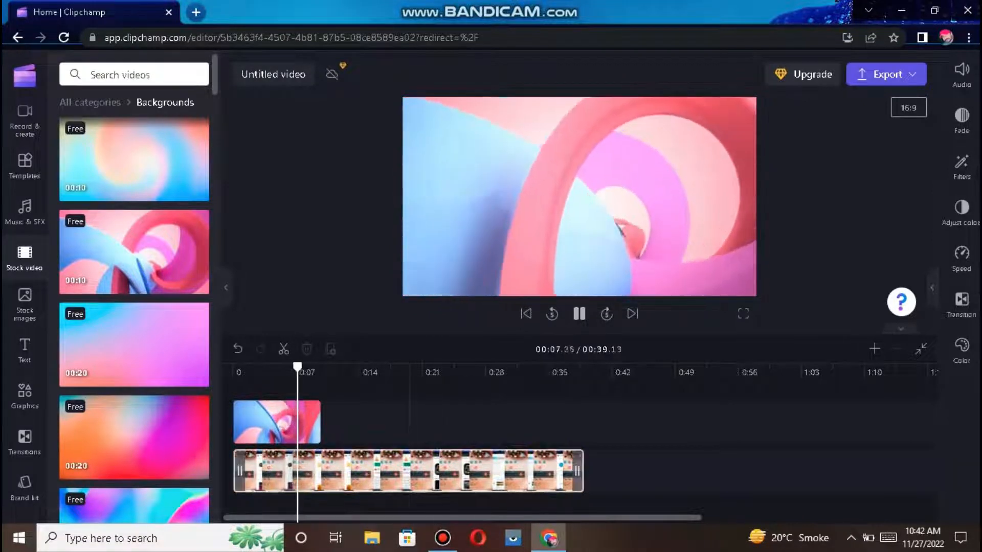
Place the bandicam video directly after the abstract 3D clip on the same track and play it back
left_click_drag(408, 471, 488, 471)
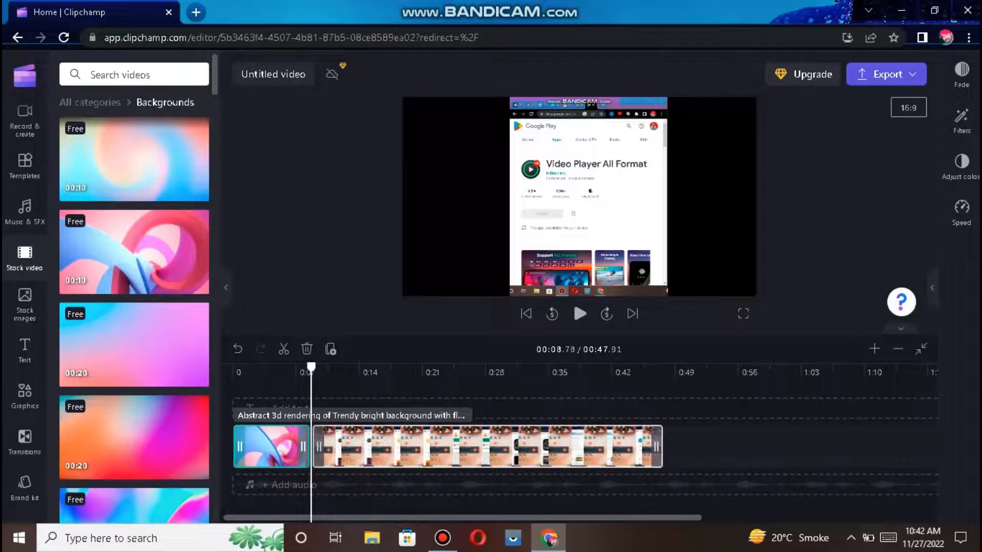
left_click(572, 448)
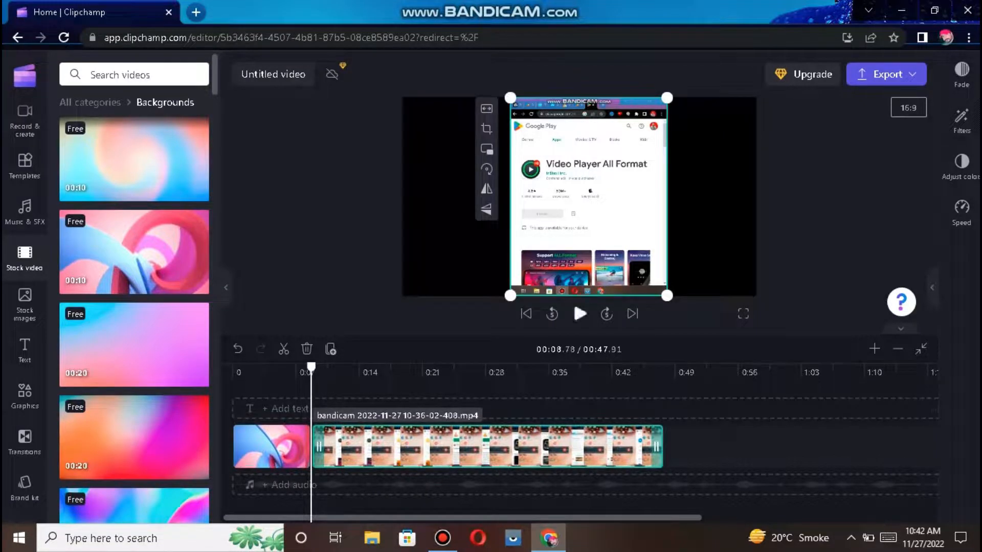
key("space")
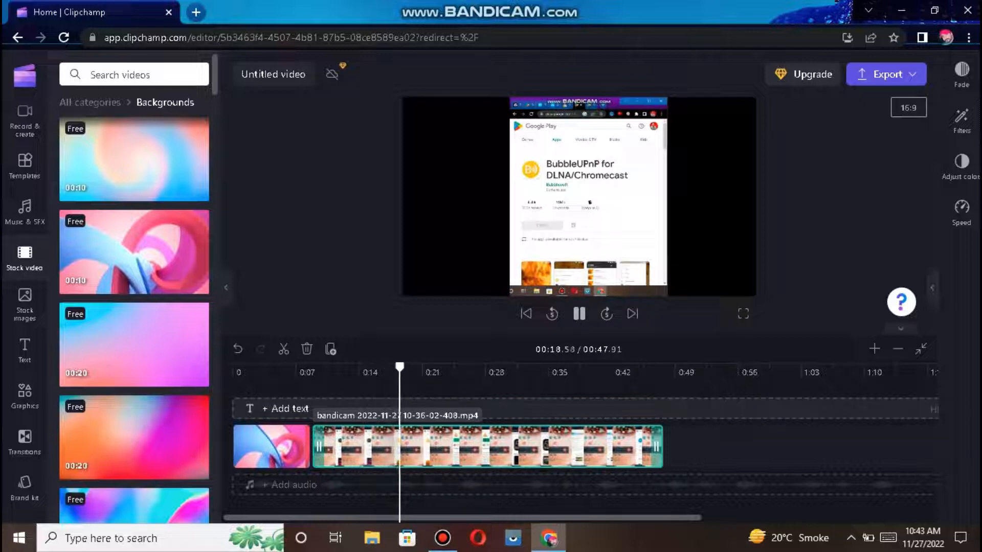
left_click(314, 409)
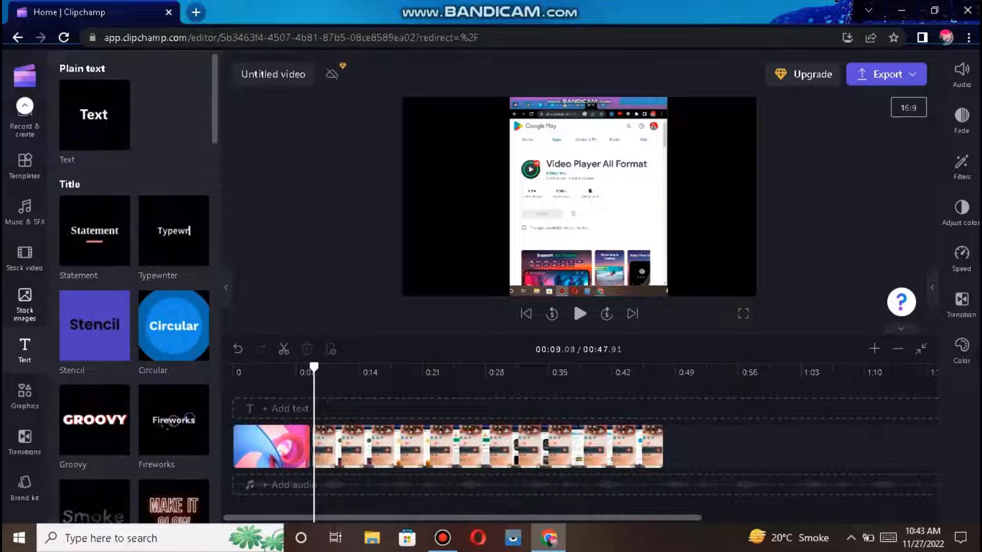
left_click(25, 304)
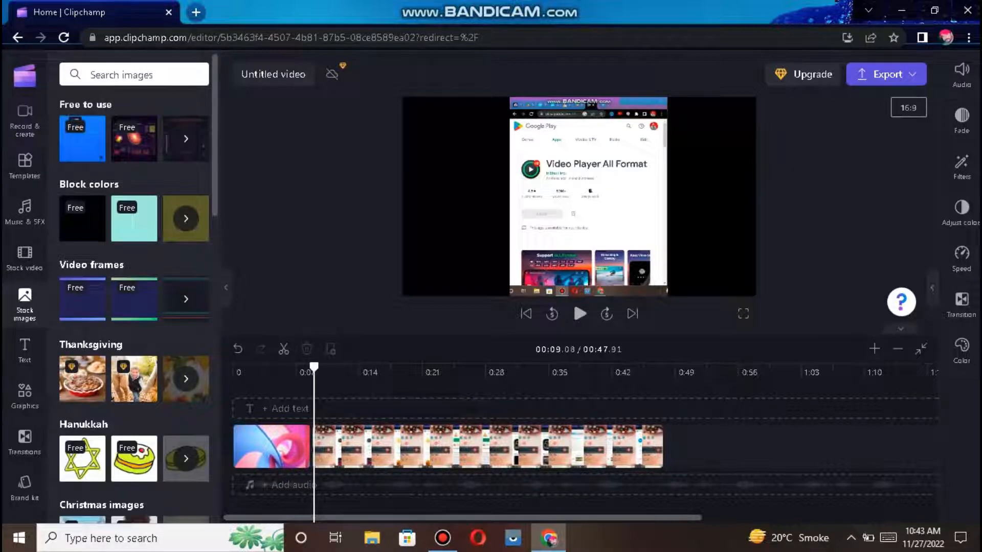
left_click(186, 218)
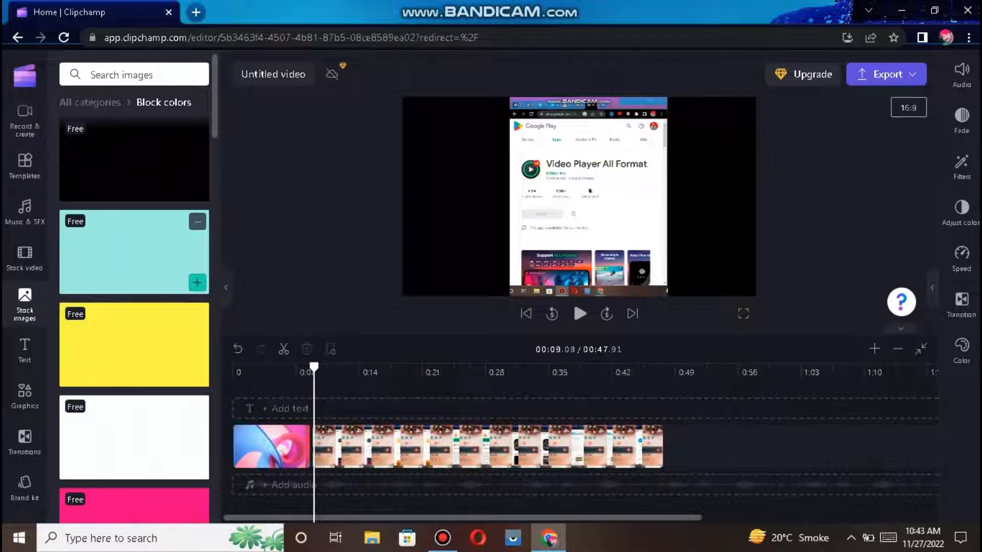
left_click(25, 350)
left_click(287, 409)
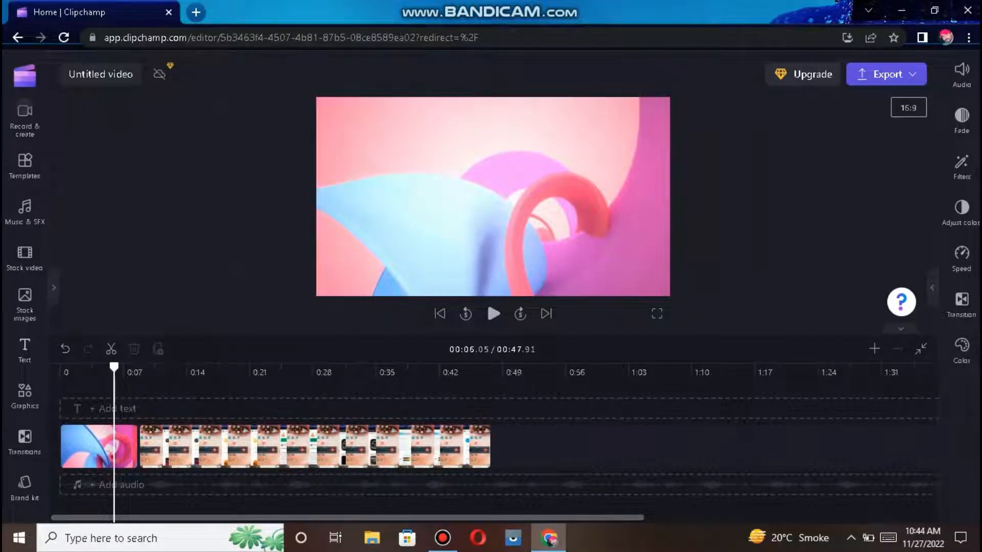
Add a Typewriter title and place it at the start of the timeline above the abstract 3D clip
left_click(25, 348)
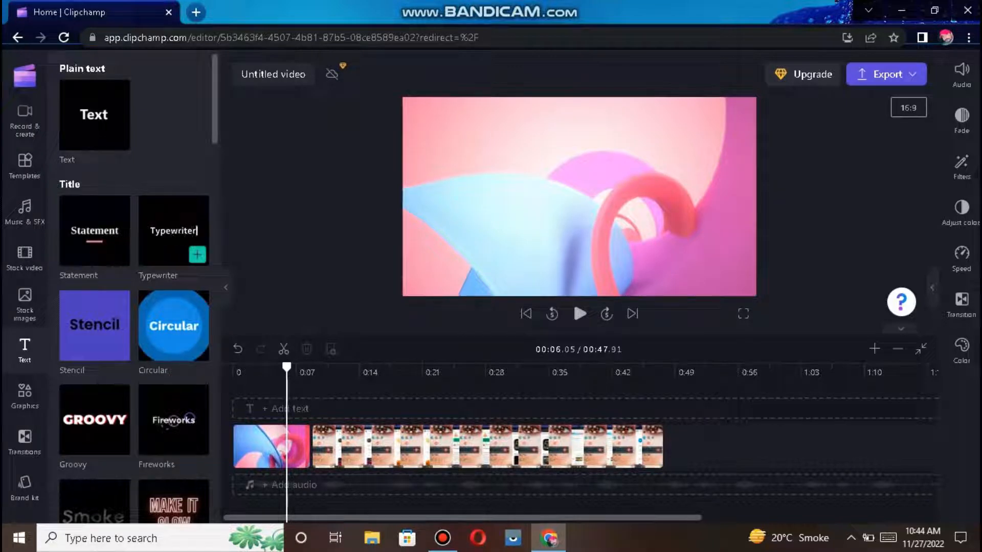
left_click(197, 254)
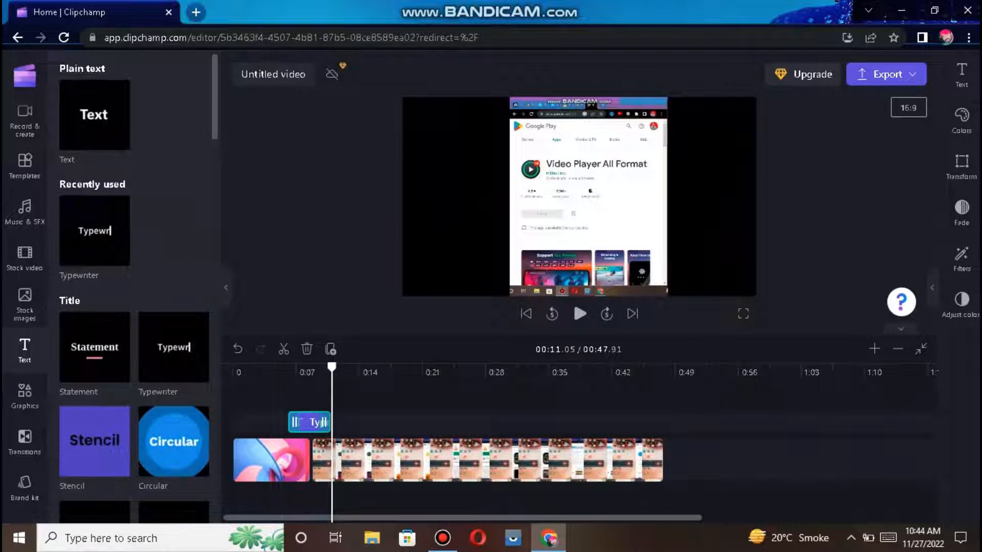
left_click_drag(308, 422, 253, 423)
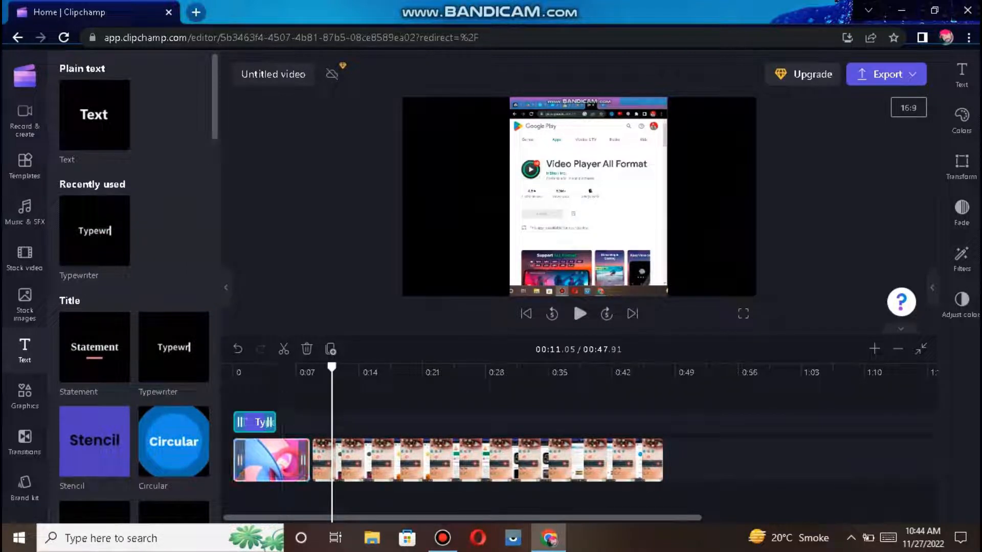
Trim the end of the abstract 3D clip to just past the title and move the bandicam video up against it
left_click(282, 459)
left_click_drag(304, 460, 279, 459)
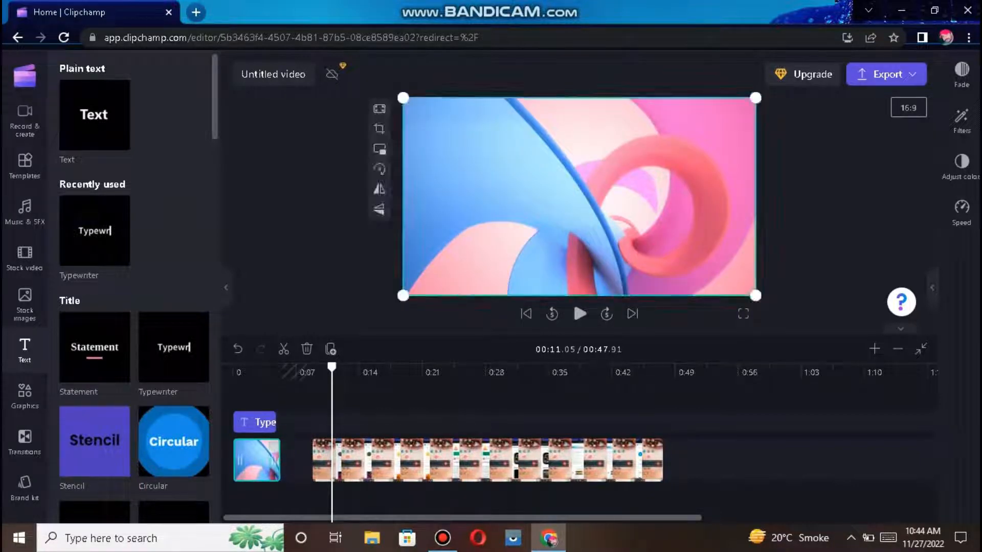
left_click_drag(368, 460, 358, 460)
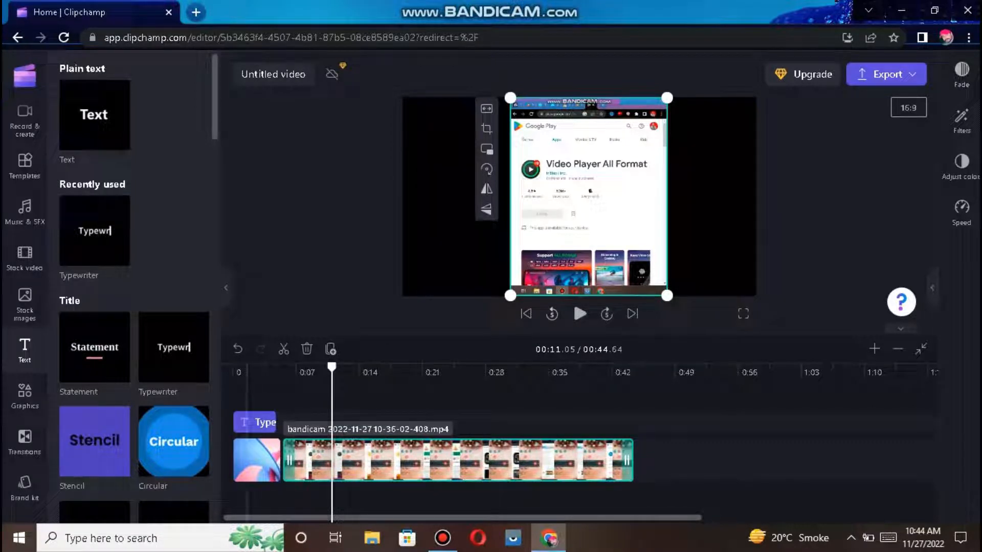
Change the Typewriter title's text to "best videos players" and show it in the preview near the start of the timeline
left_click(250, 423)
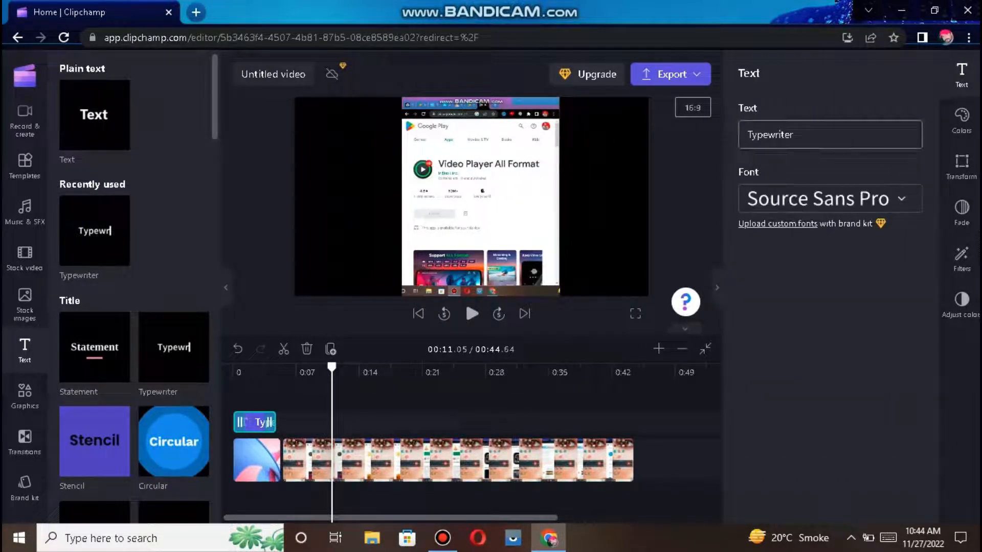
double_click(770, 135)
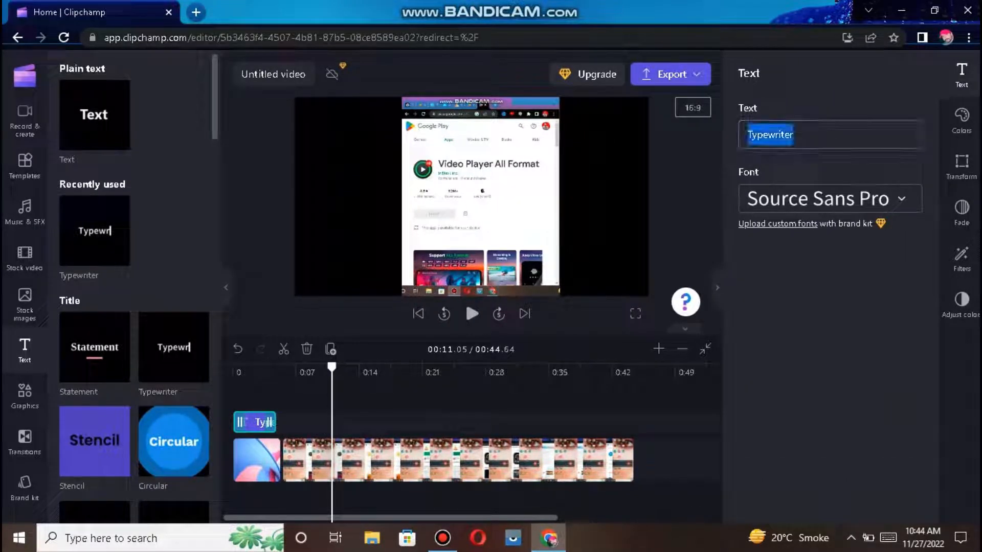
key("BackSpace")
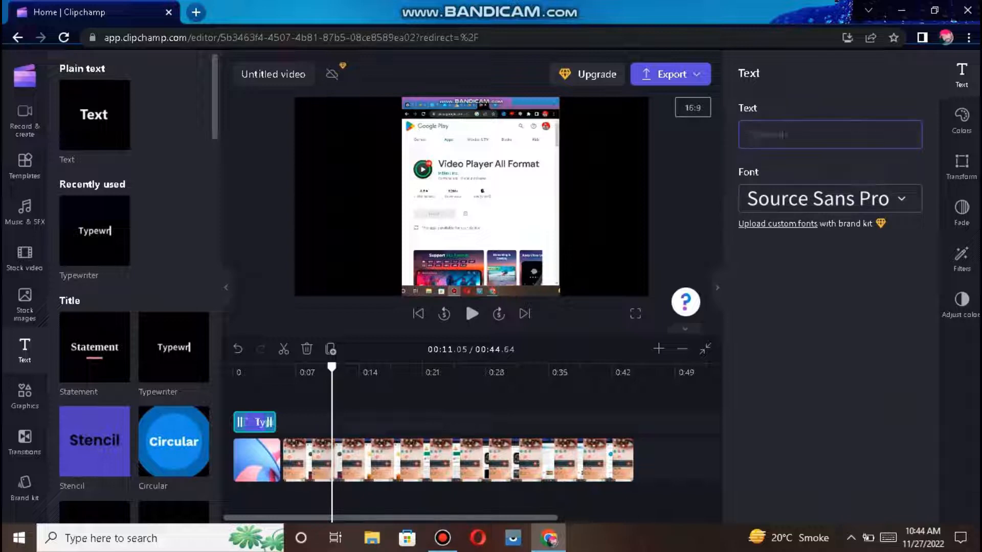
type("best videos players")
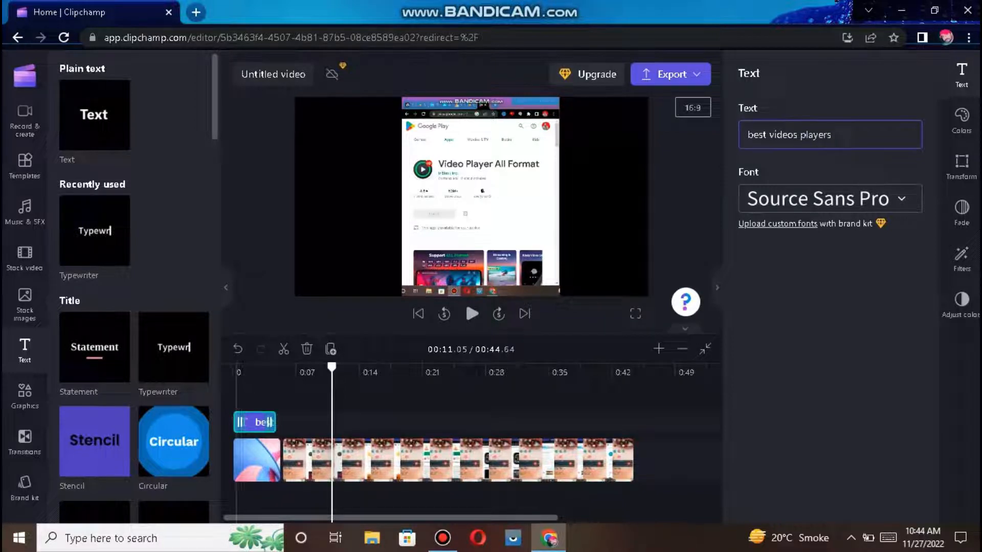
left_click(237, 393)
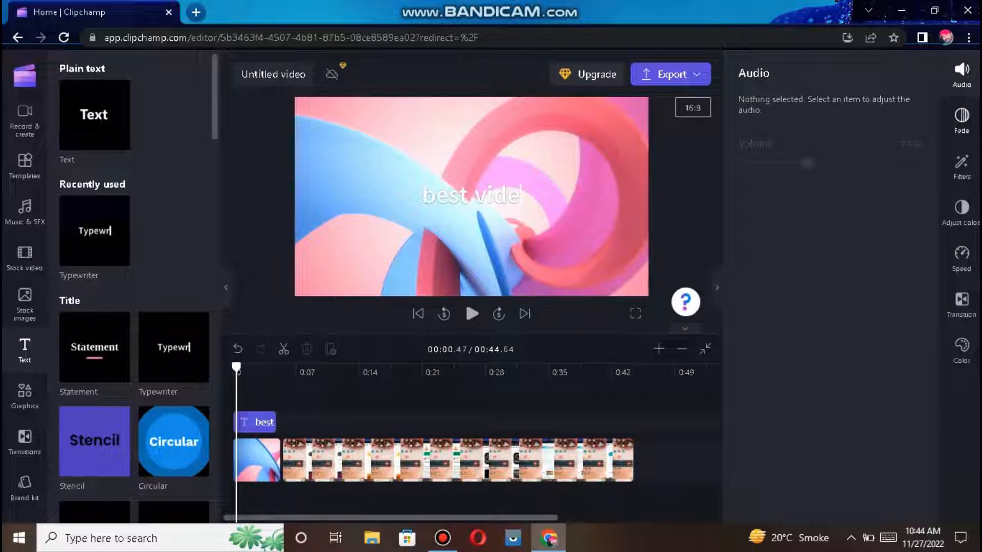
Set the title's text color to the default magenta #B030B0
left_click(962, 119)
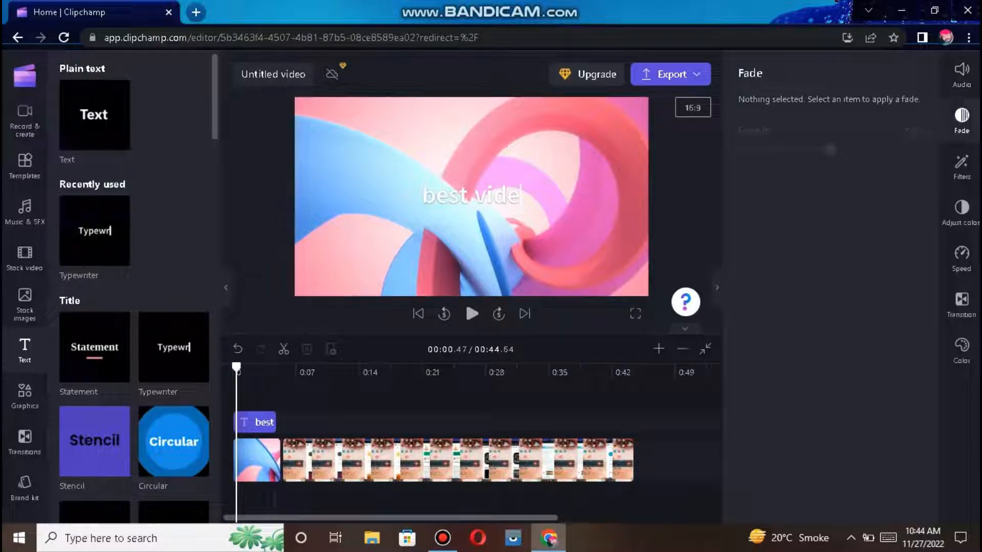
left_click(267, 422)
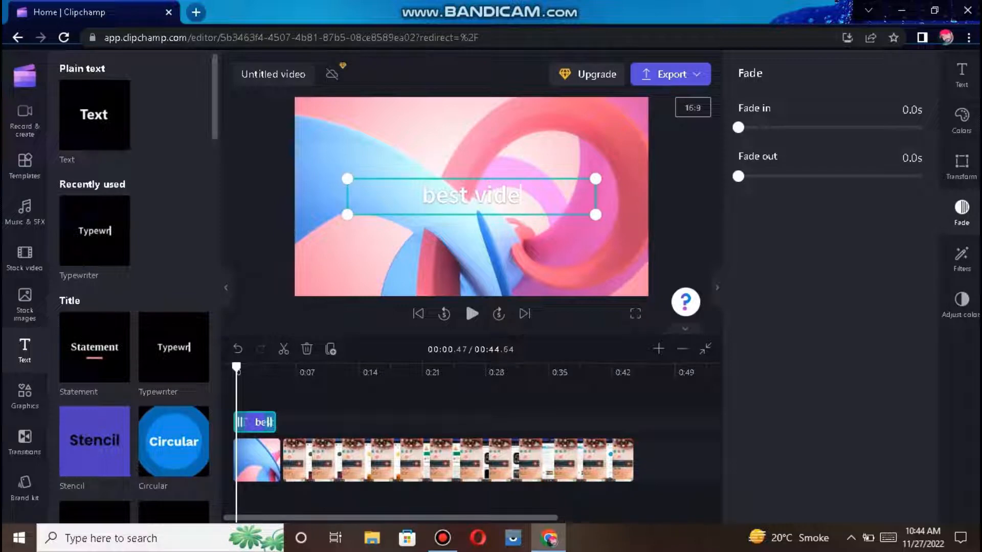
left_click(962, 117)
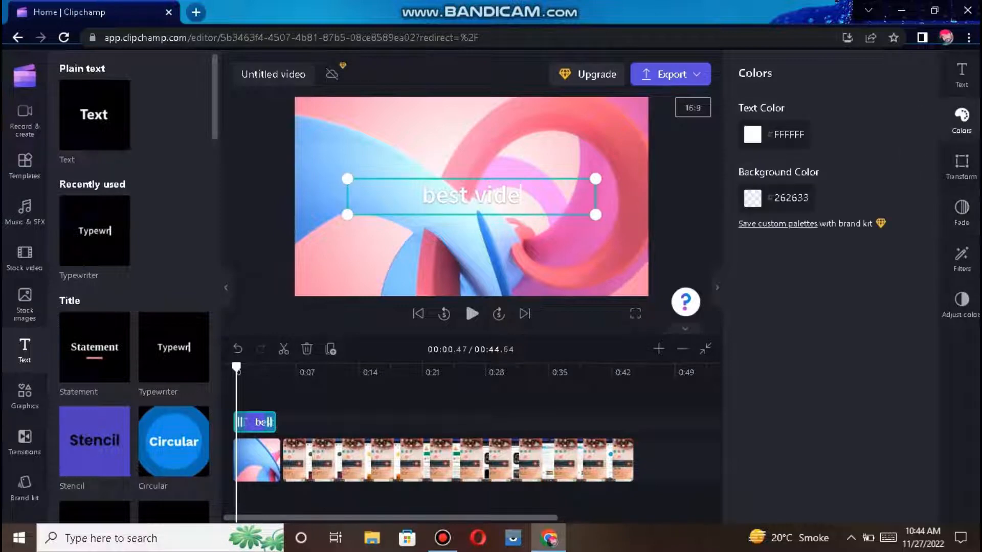
left_click(774, 134)
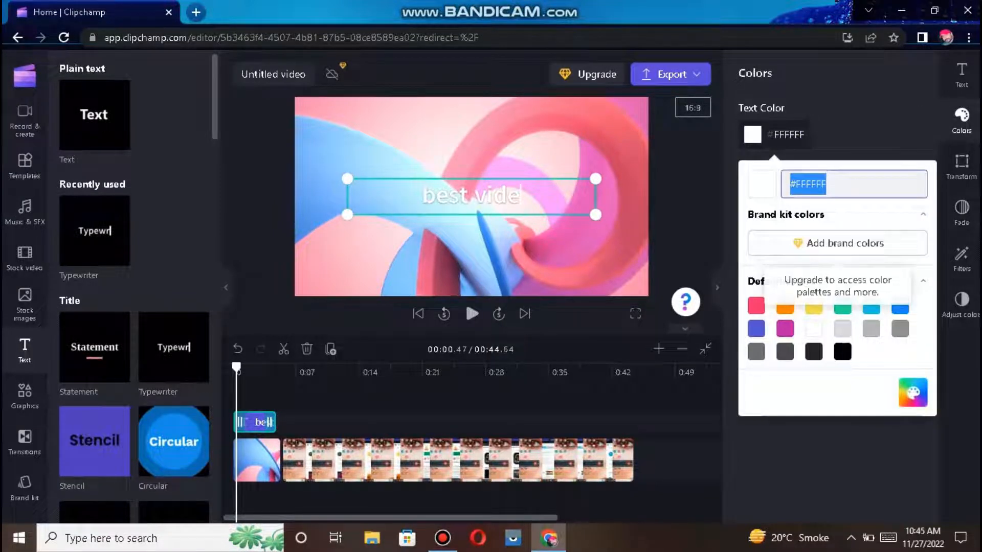
left_click(785, 328)
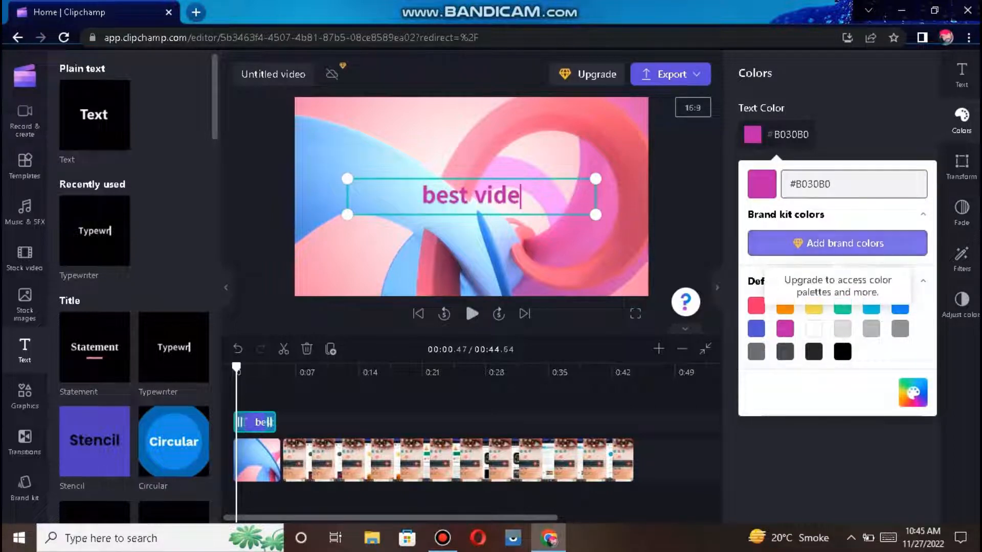
left_click(962, 120)
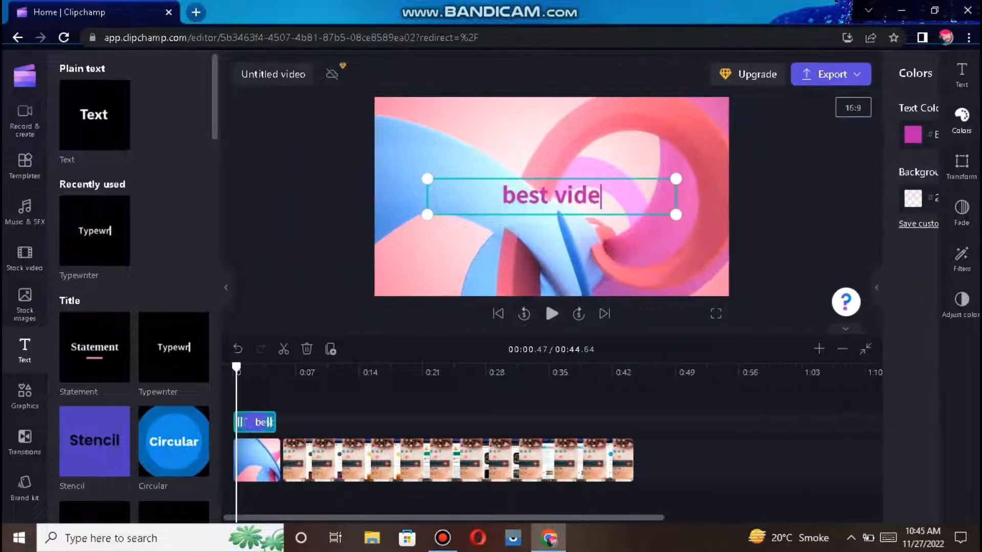
Set the title's background color to solid black #000000
left_click(962, 121)
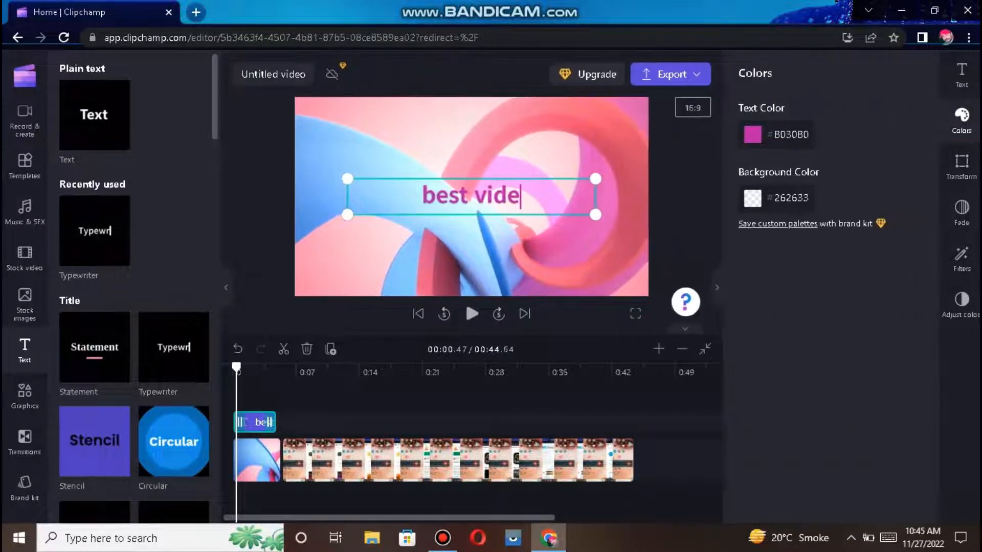
left_click(776, 198)
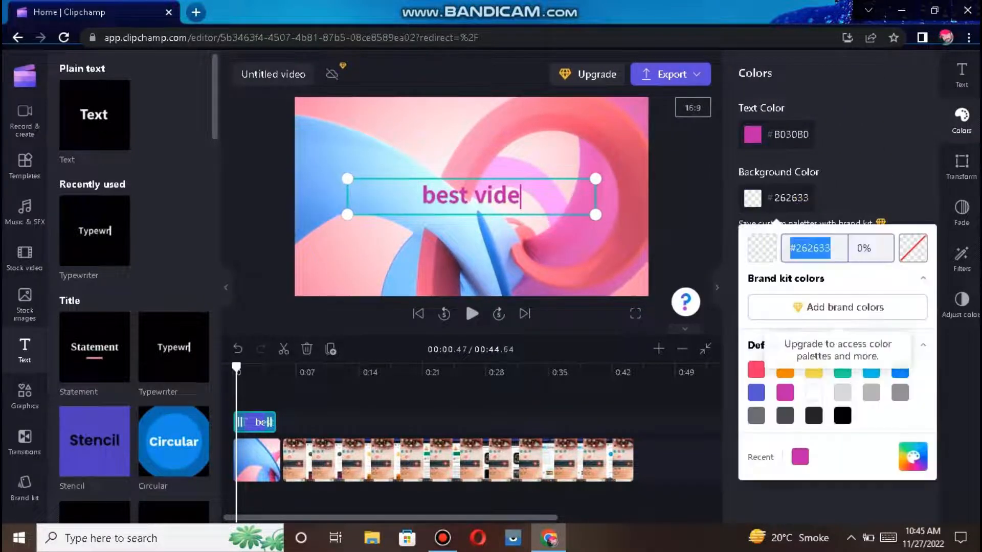
left_click(843, 415)
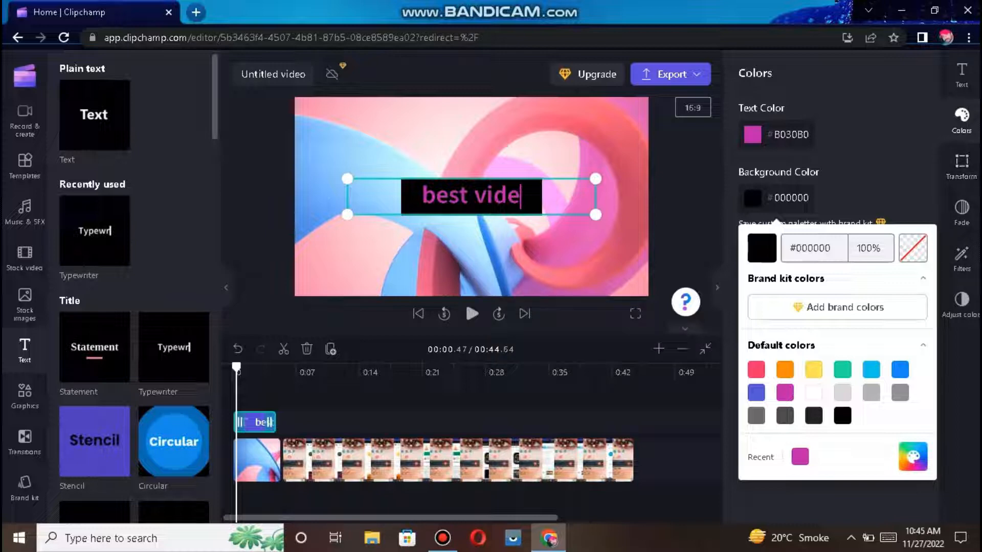
key("Escape")
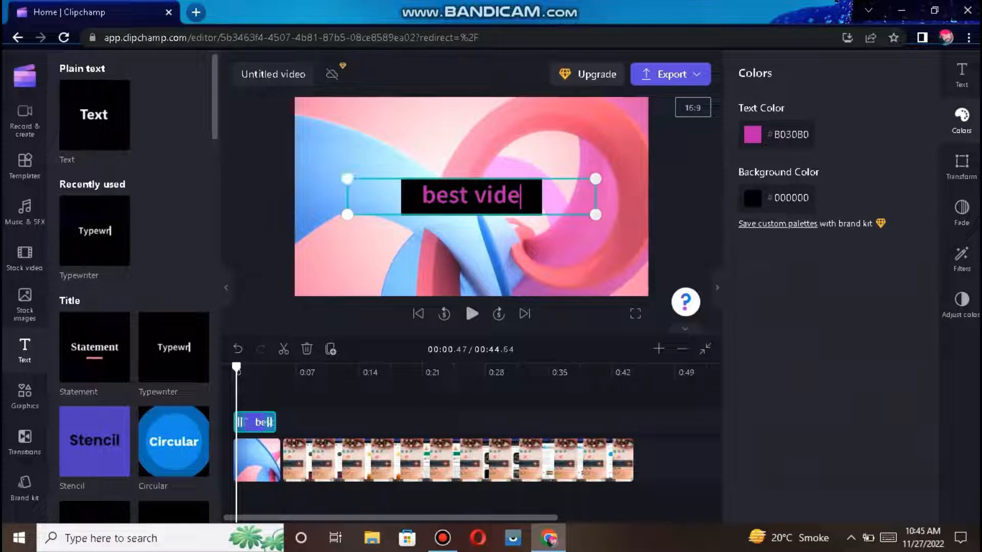
Enlarge the title slightly in the preview and correct its text to "best video players"
left_click_drag(347, 179, 328, 175)
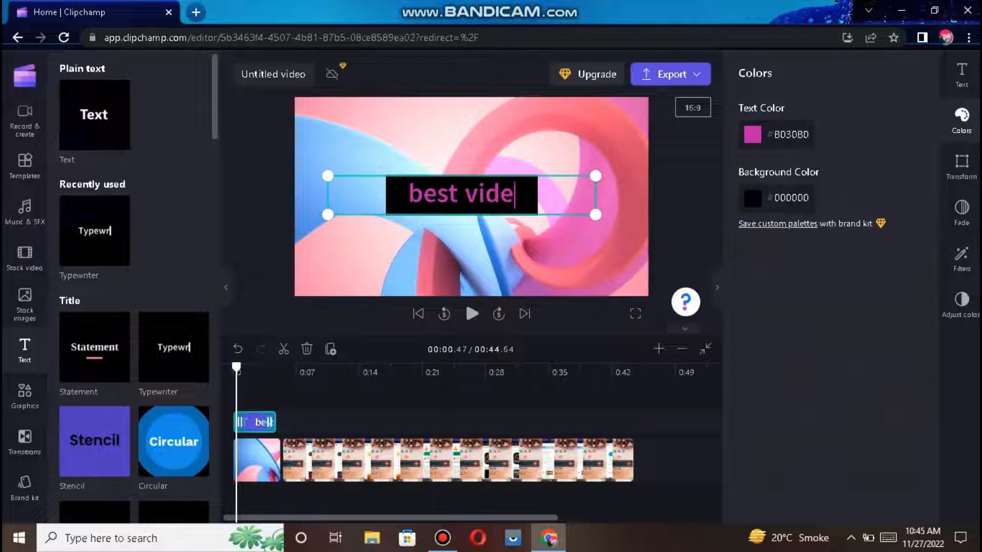
left_click(961, 75)
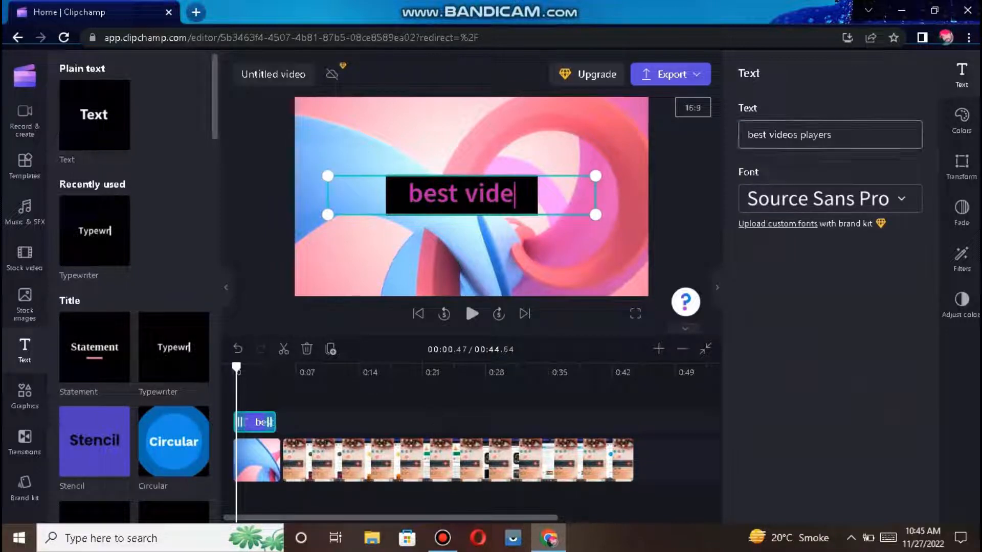
left_click(800, 135)
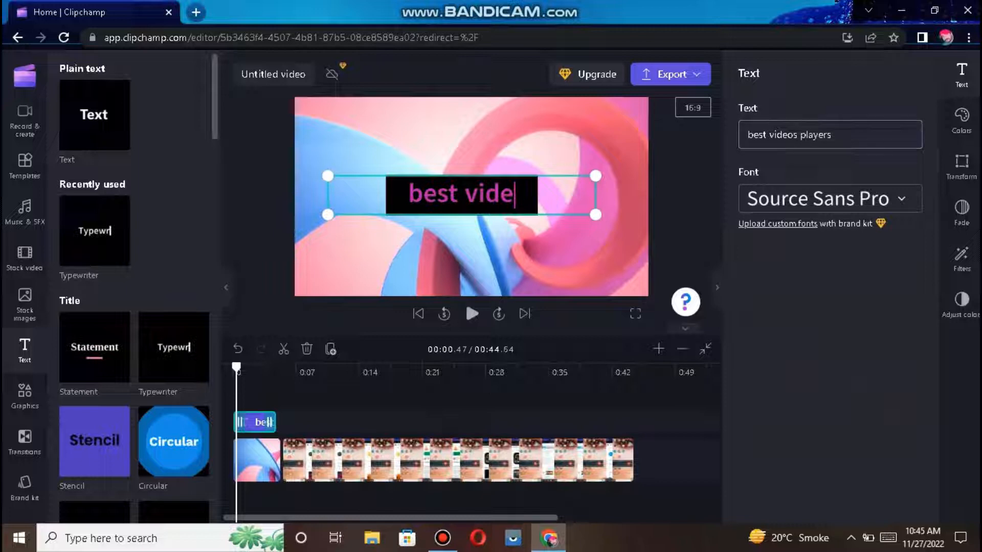
left_click(801, 135)
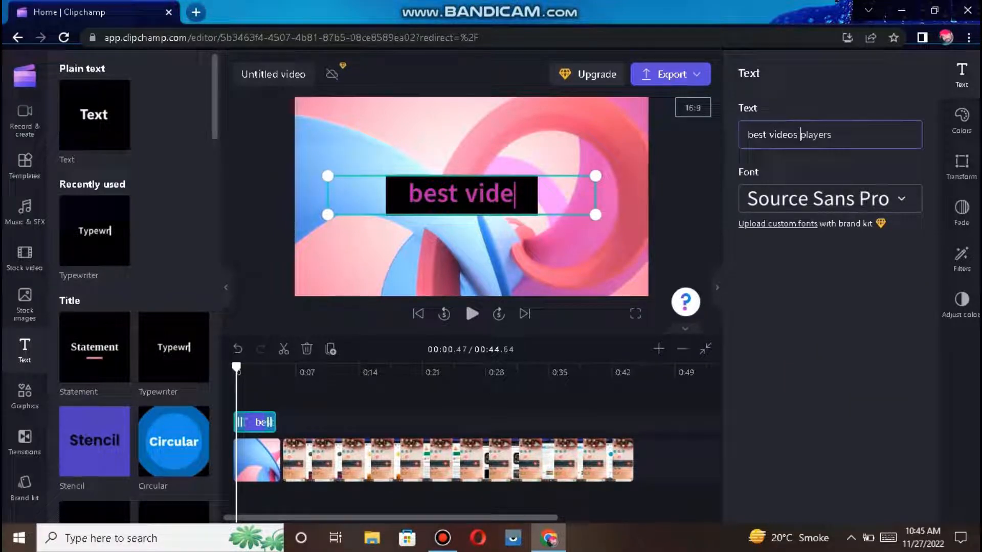
left_click(256, 458)
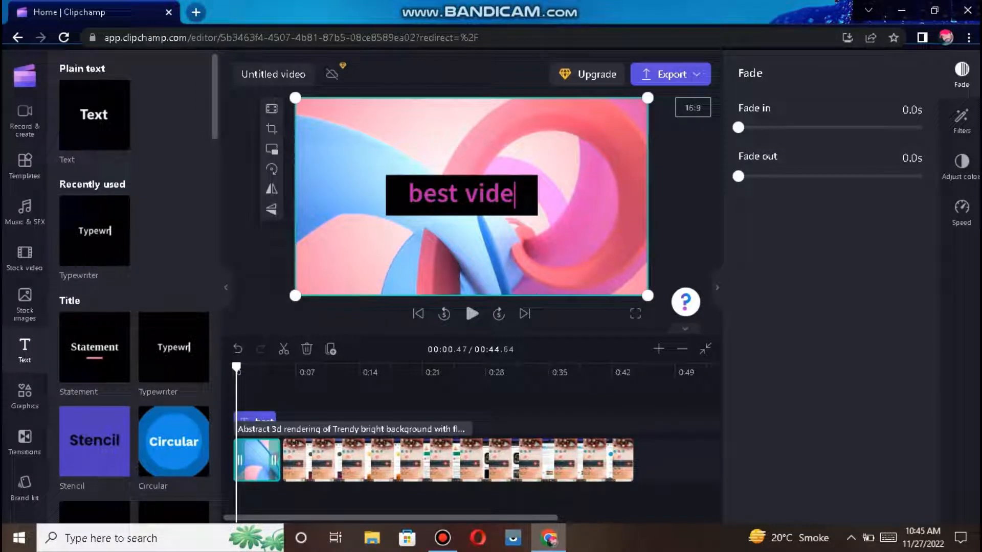
left_click(256, 422)
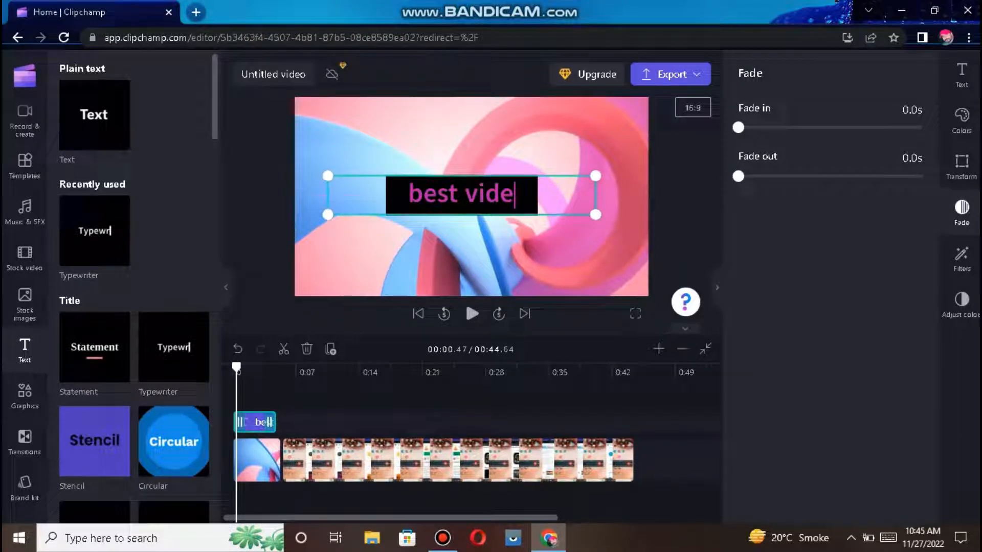
left_click(961, 121)
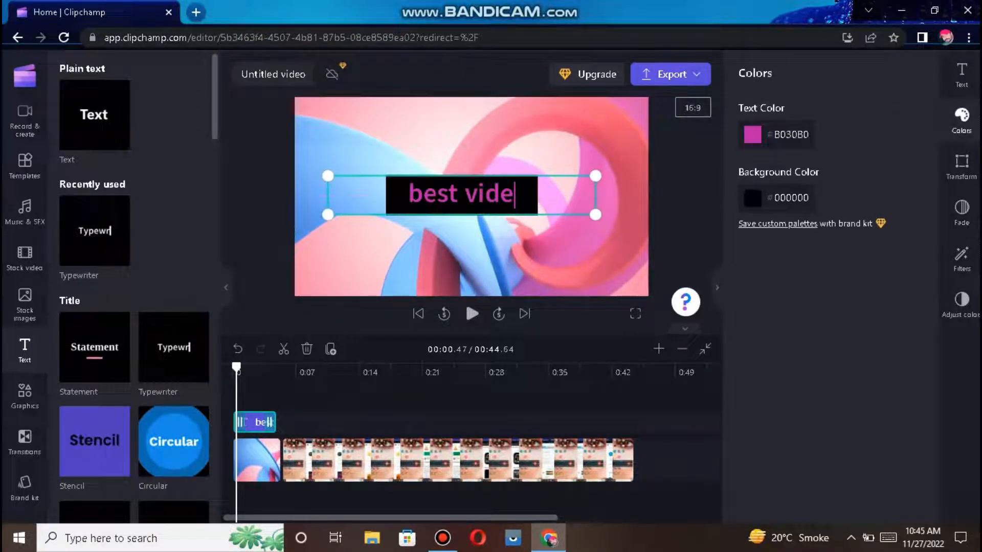
left_click(961, 75)
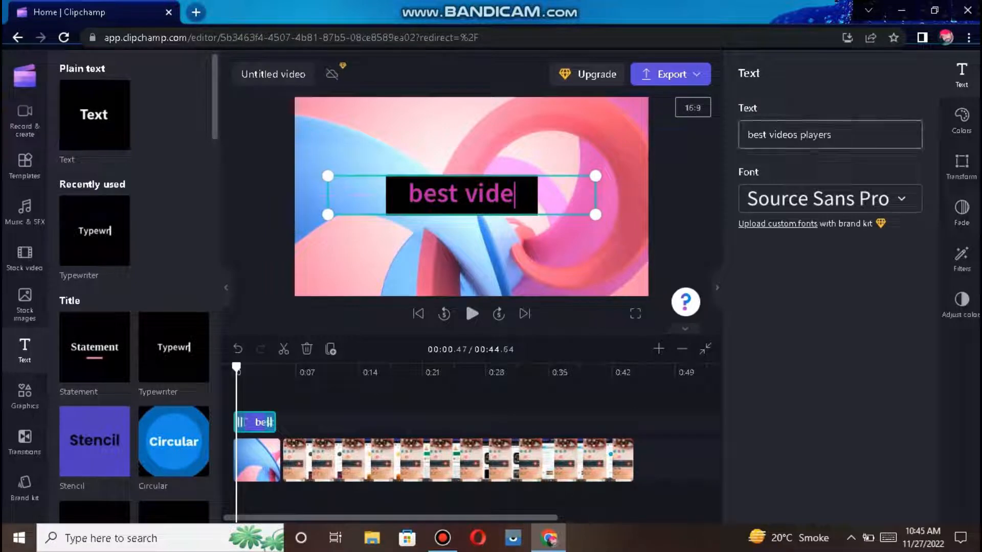
left_click(798, 135)
key("BackSpace")
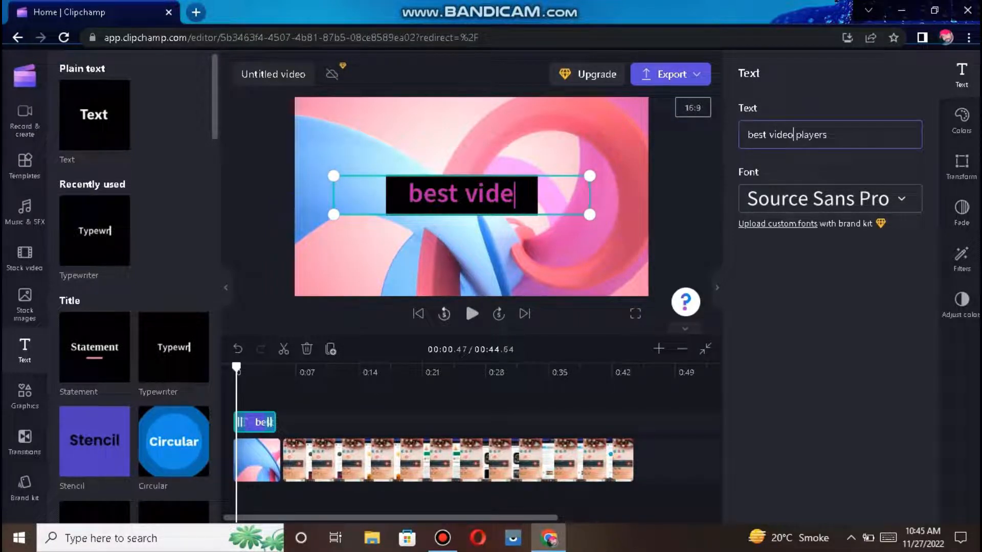
Play through the edited video and add the imported audio "Blackberry K Two - Squadda B.mp3" near the start of the timeline
left_click(471, 314)
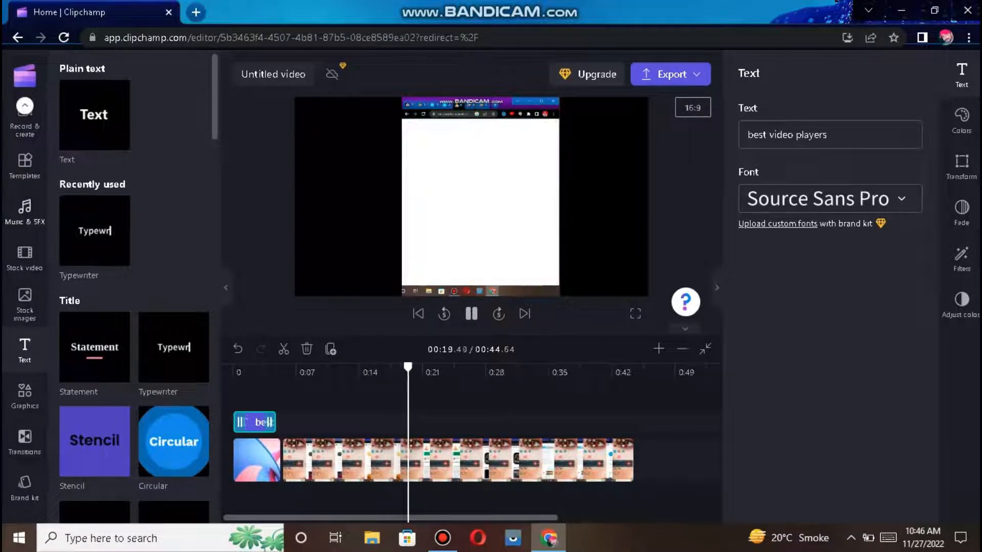
left_click(24, 212)
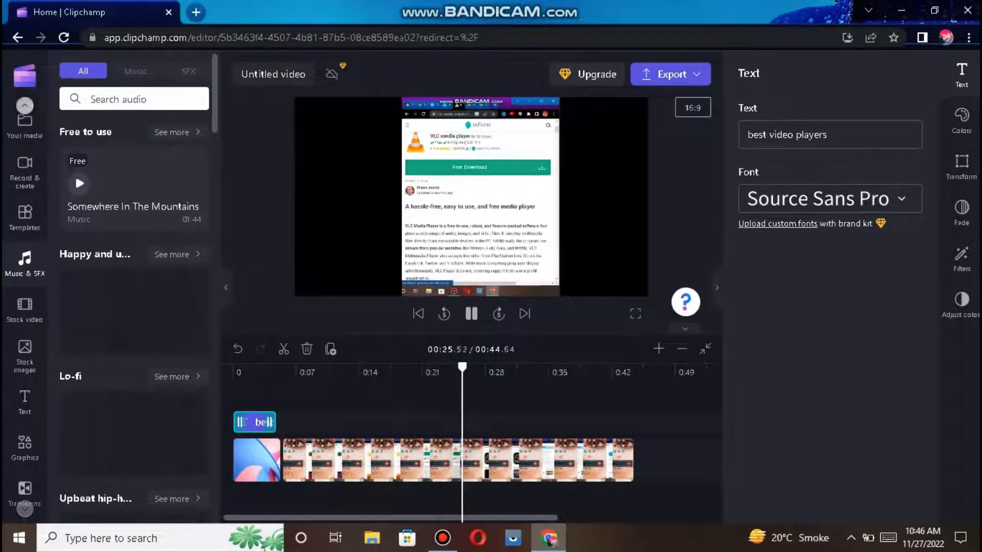
left_click(25, 125)
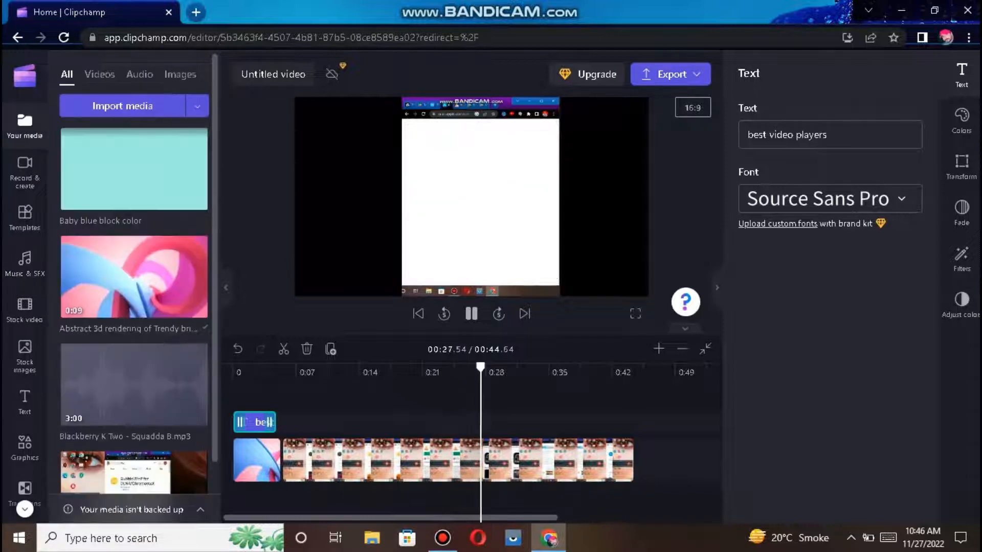
left_click(100, 75)
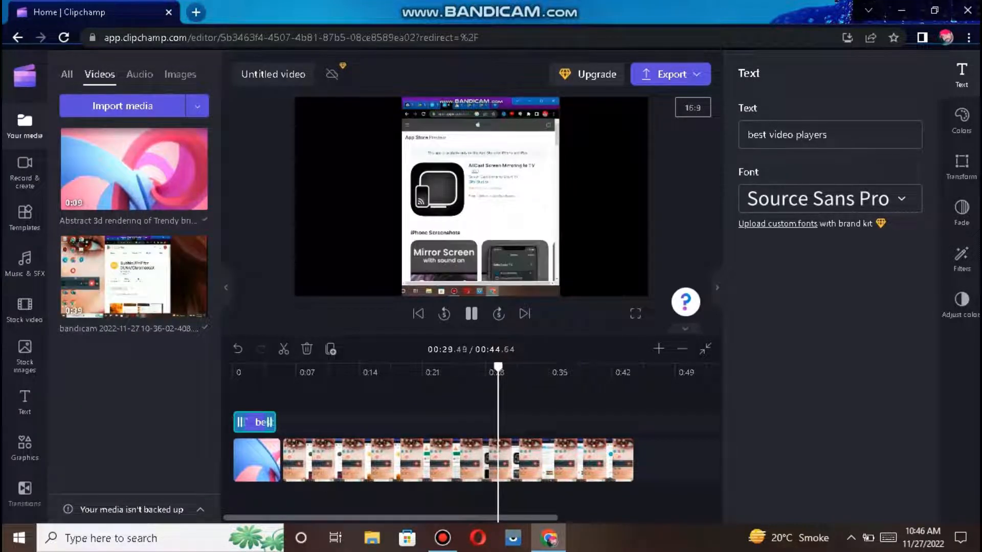
left_click(140, 75)
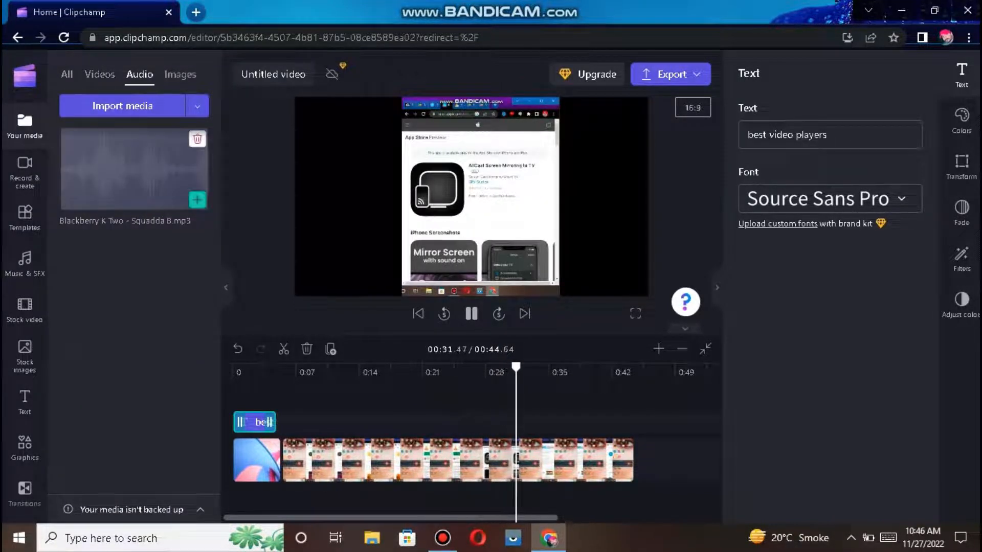
left_click(238, 381)
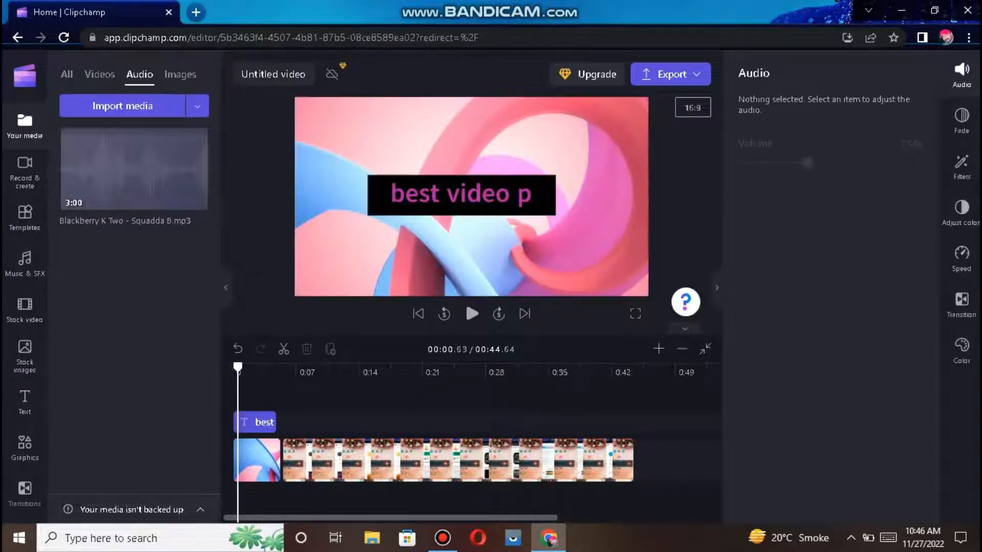
left_click(198, 199)
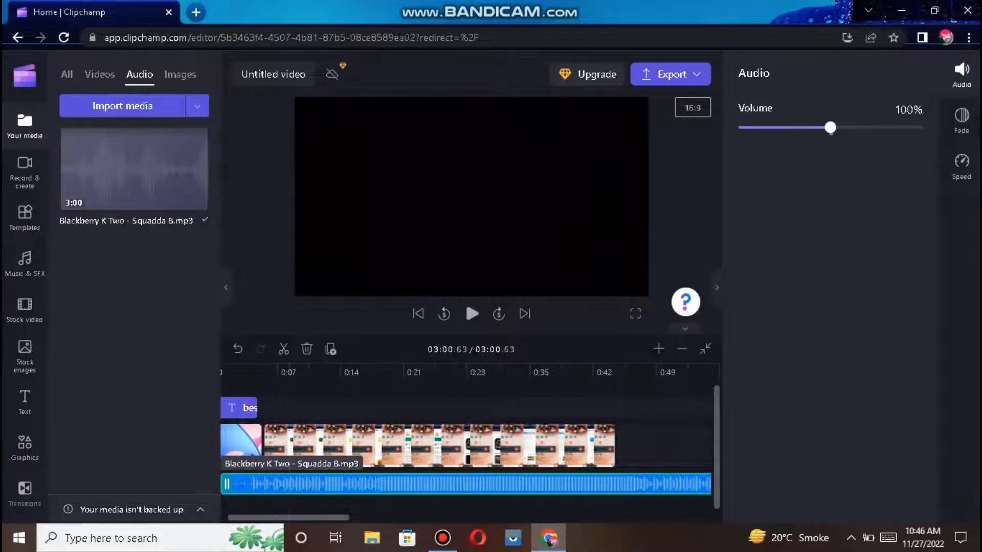
Cut off the music's opening part at 00:08.44 and move the remaining audio to the start of the timeline
left_click(290, 376)
left_click(317, 485)
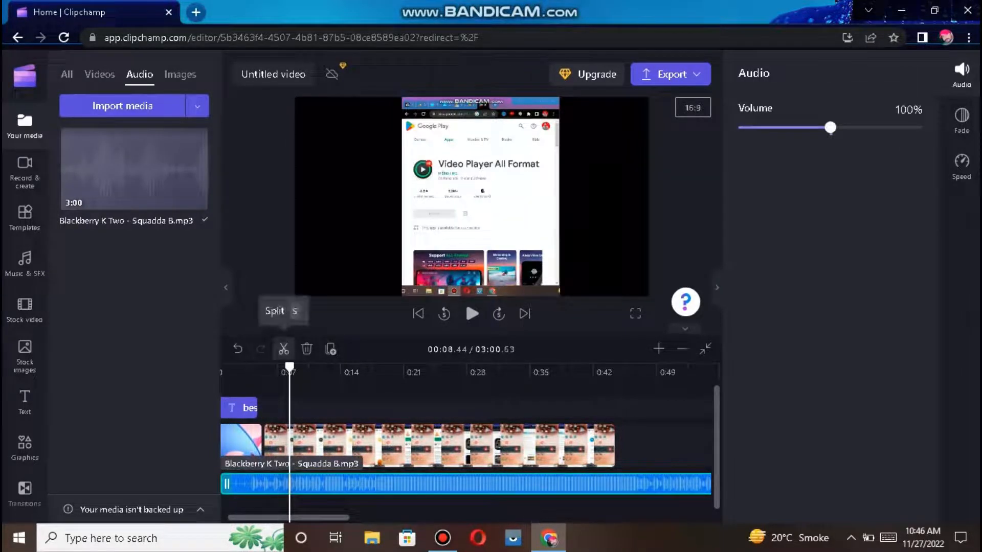
left_click(283, 350)
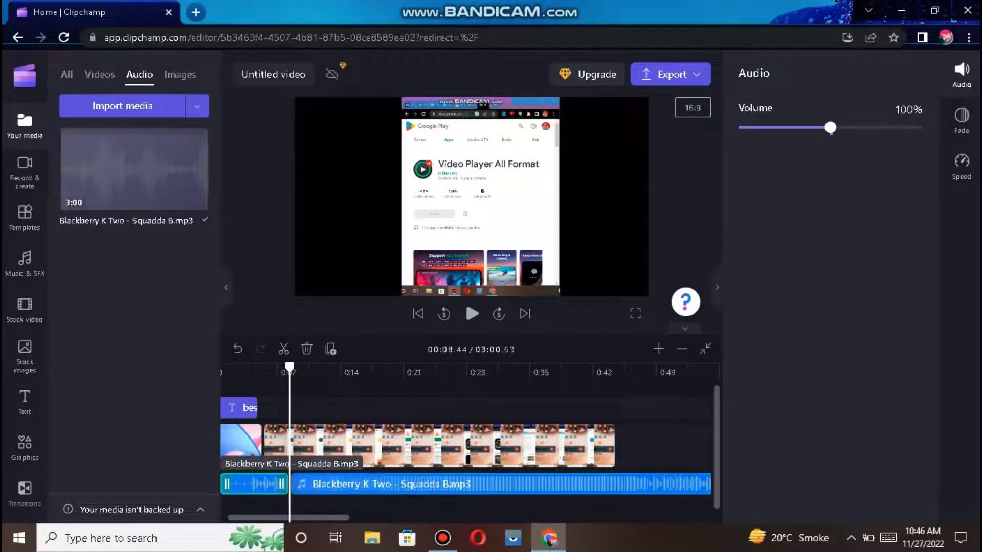
left_click(306, 350)
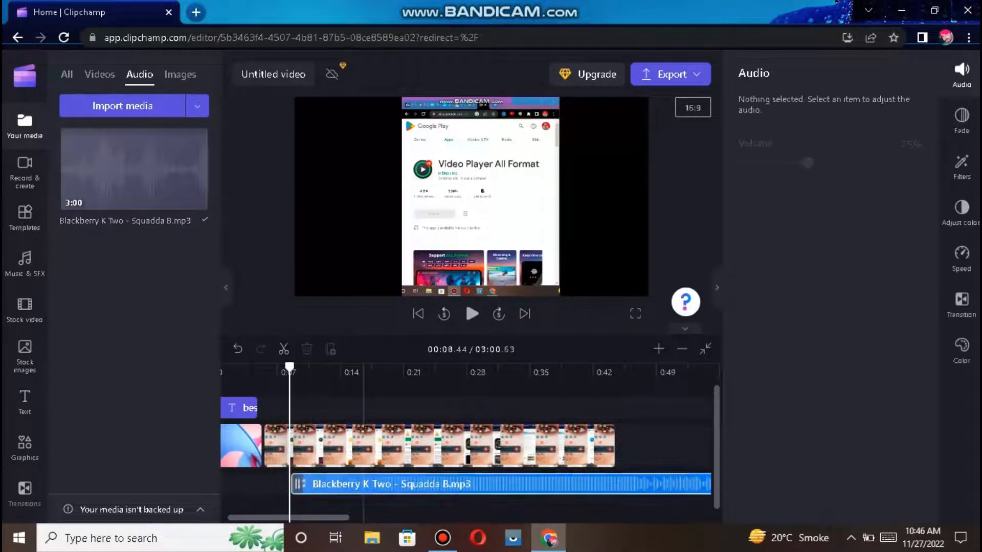
left_click_drag(363, 484, 299, 484)
left_click_drag(308, 486, 306, 485)
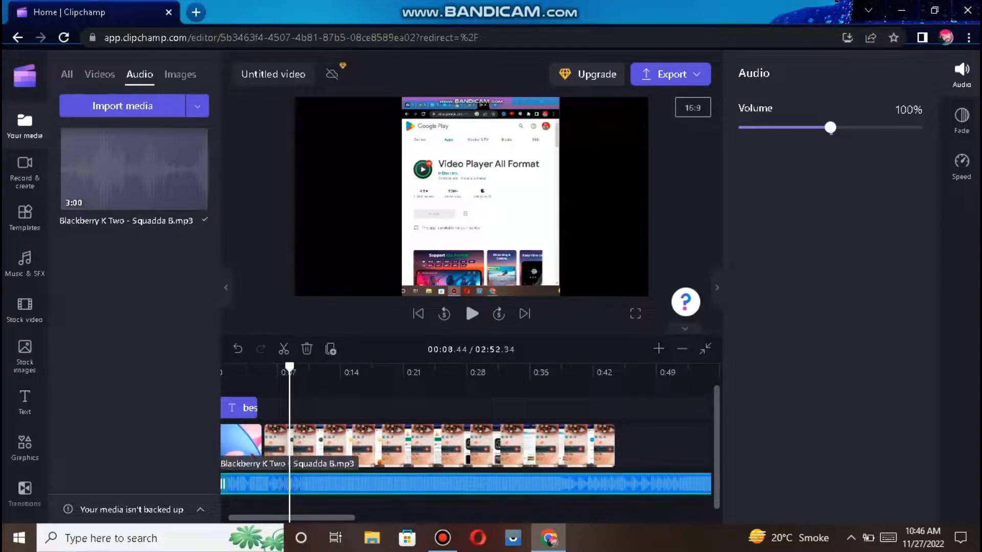
Split the music just past the end of the video at 00:44.87 and delete the leftover part
left_click(618, 402)
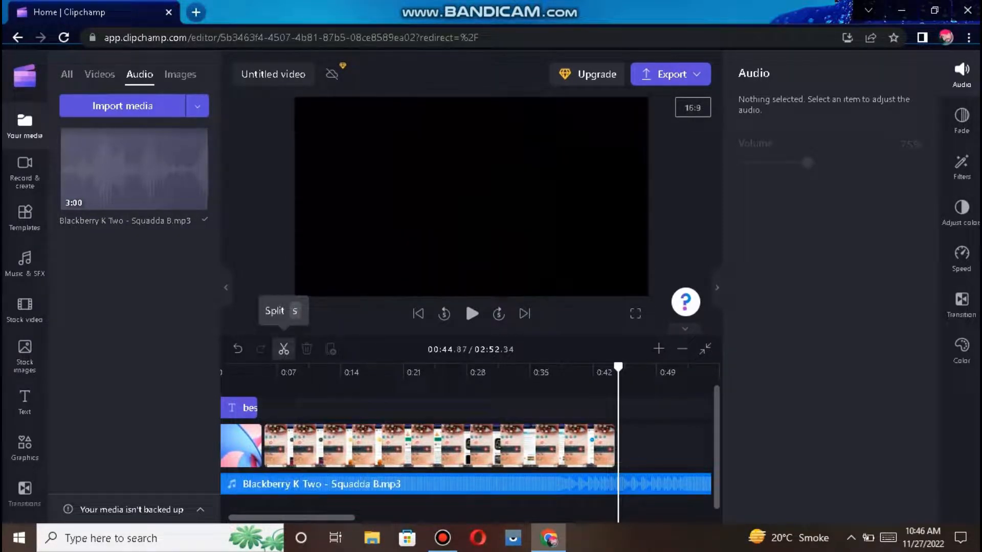
left_click(283, 349)
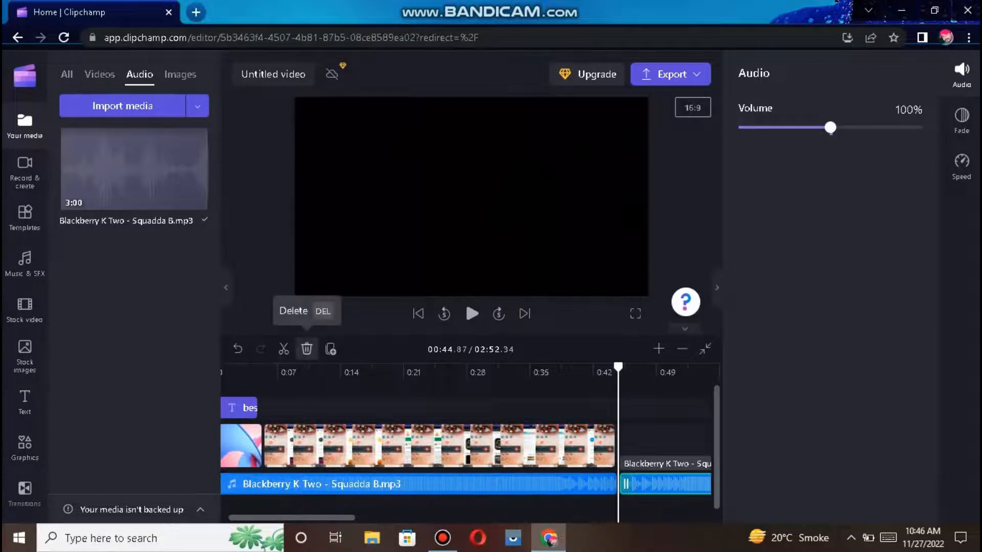
left_click(307, 349)
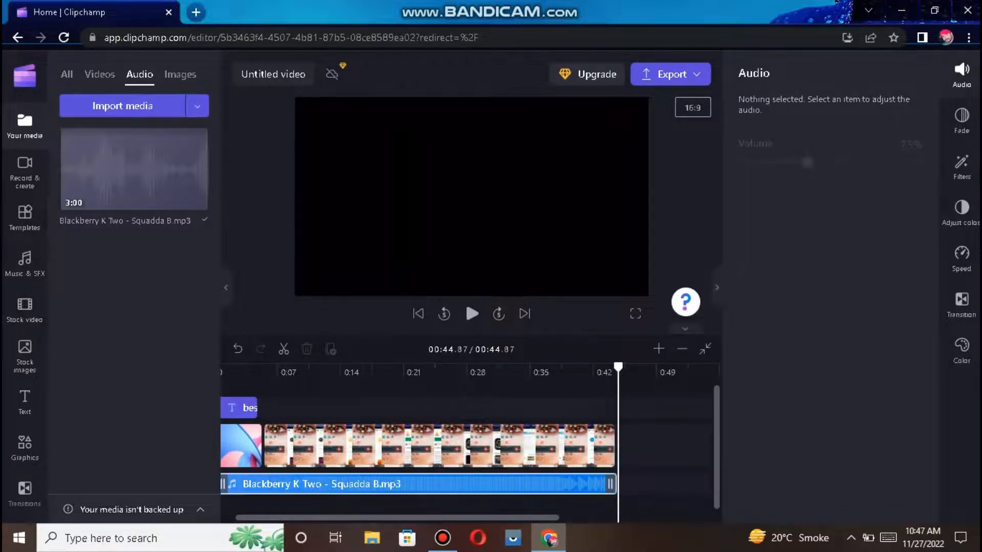
Lower the music clip's volume to 52% and collapse the properties pane to widen the editing area
left_click(399, 484)
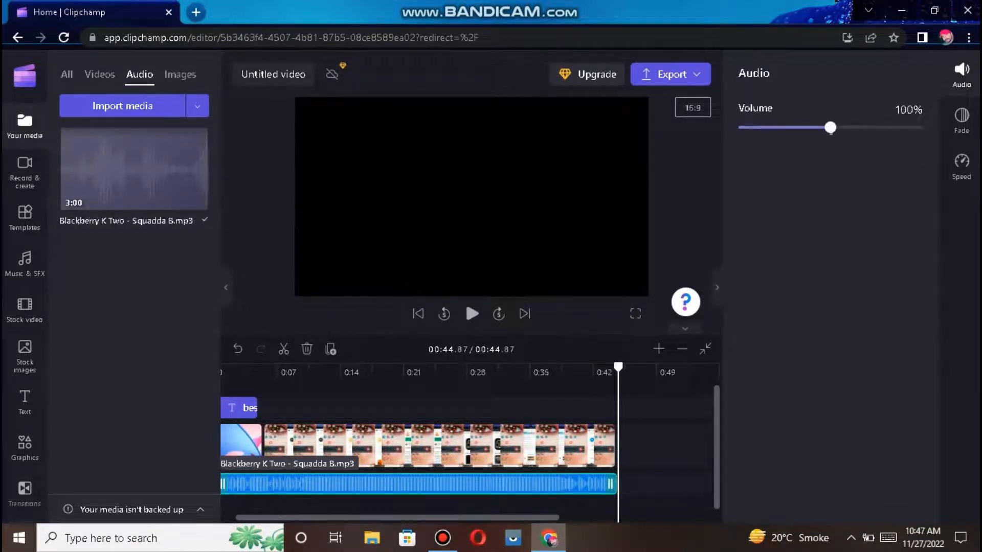
left_click_drag(830, 127, 816, 128)
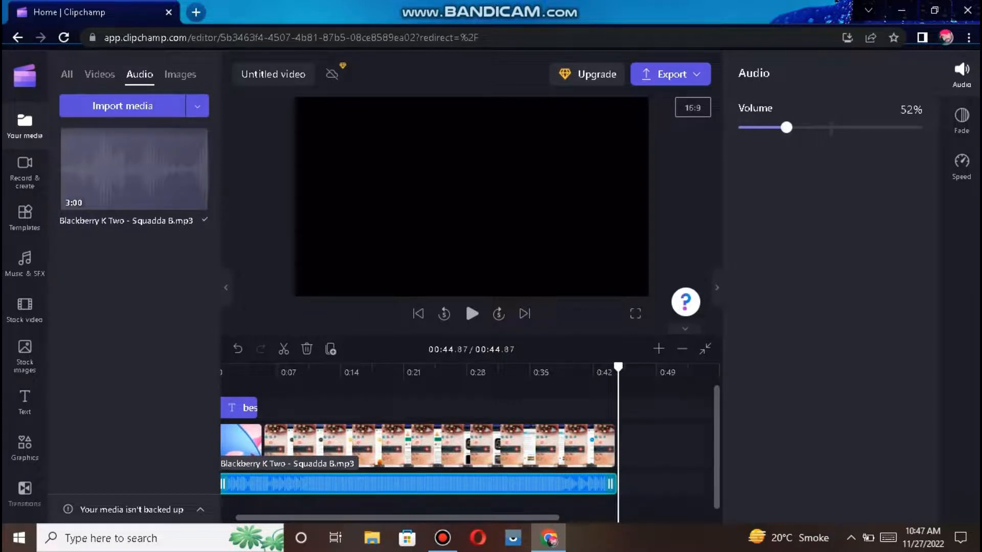
left_click(717, 287)
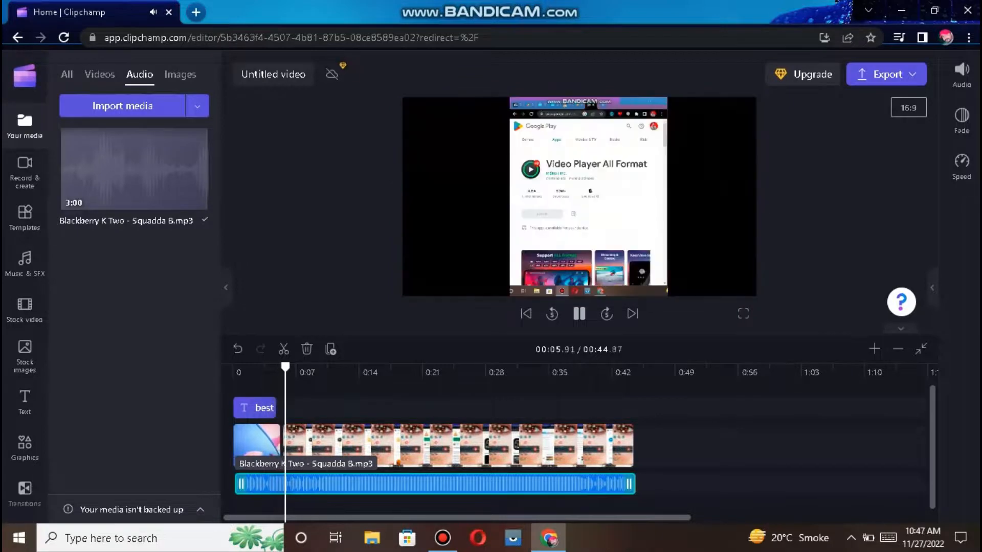
Export the video in 1080p HD quality
left_click(887, 74)
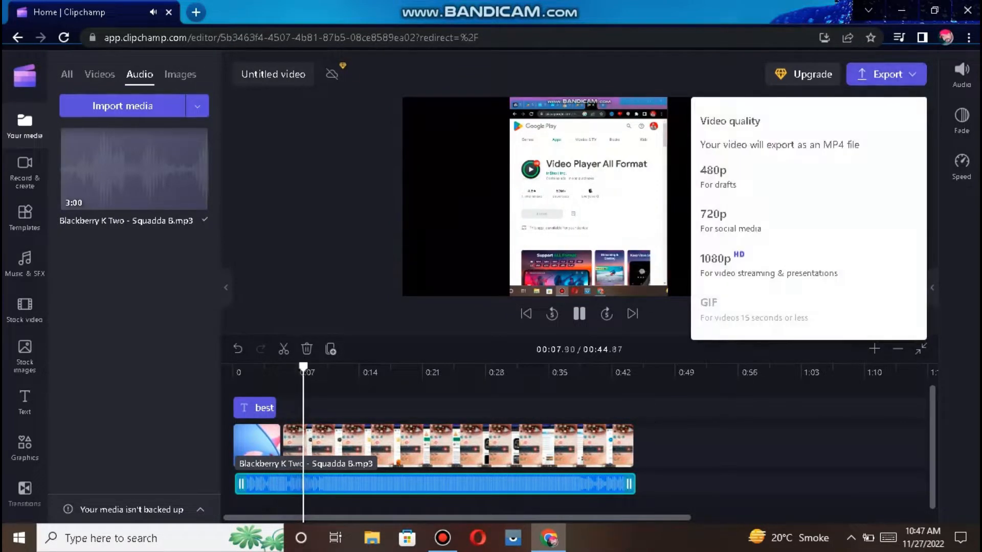
left_click(769, 264)
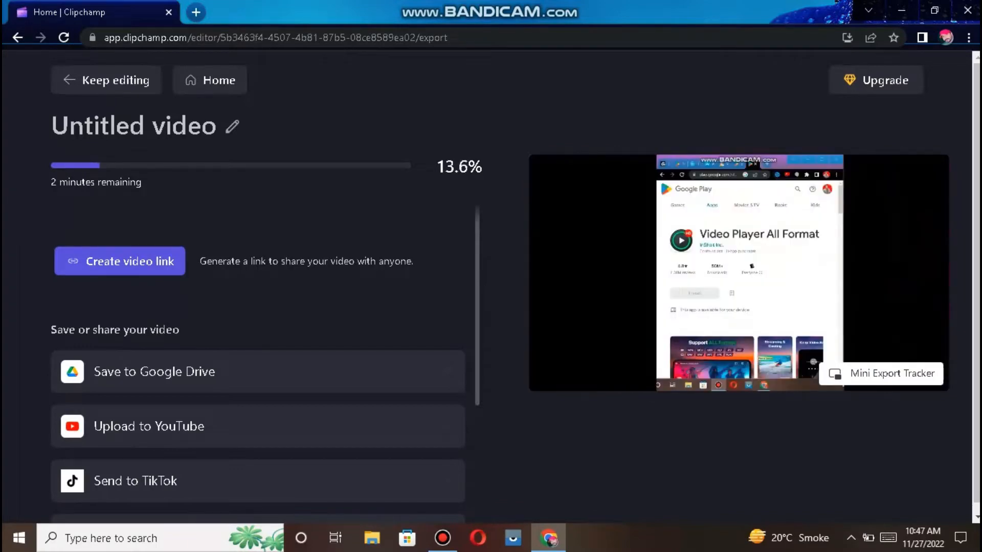
left_click(442, 538)
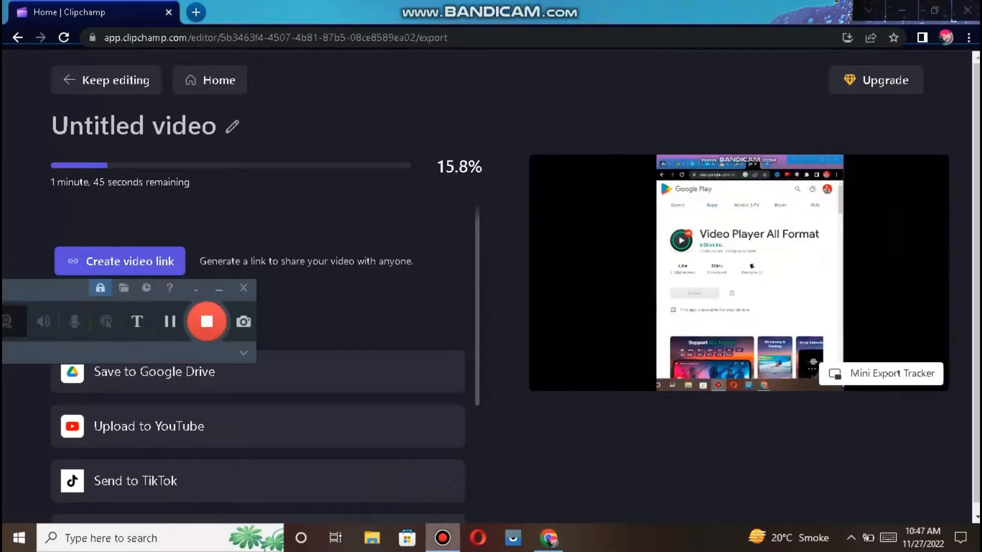